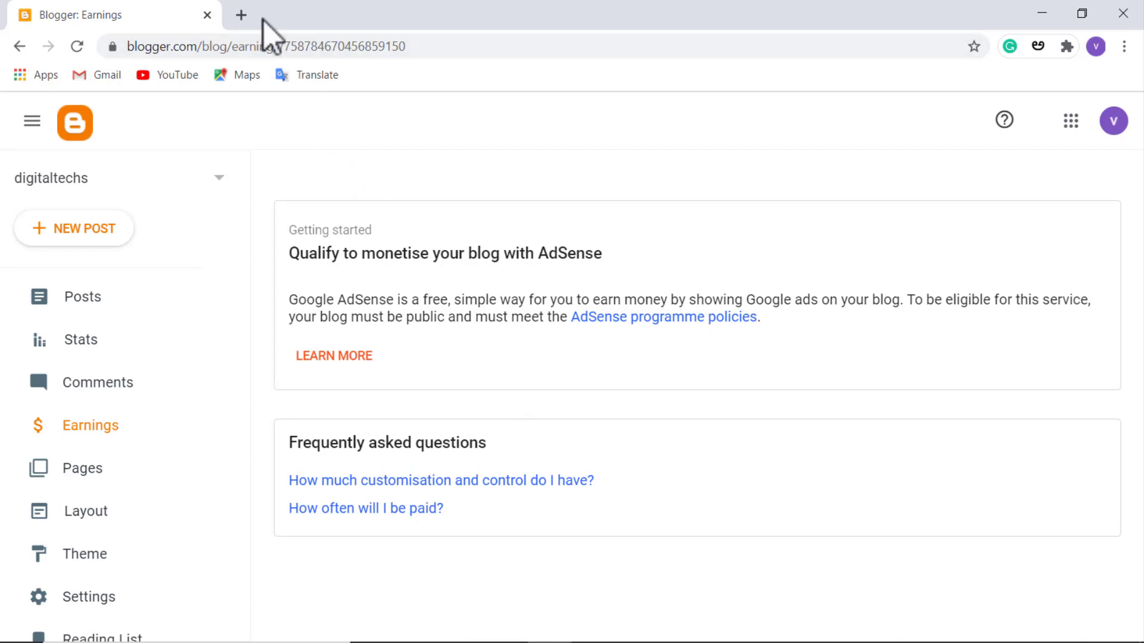
Search Google for "google apps" in a new browser tab
click(242, 17)
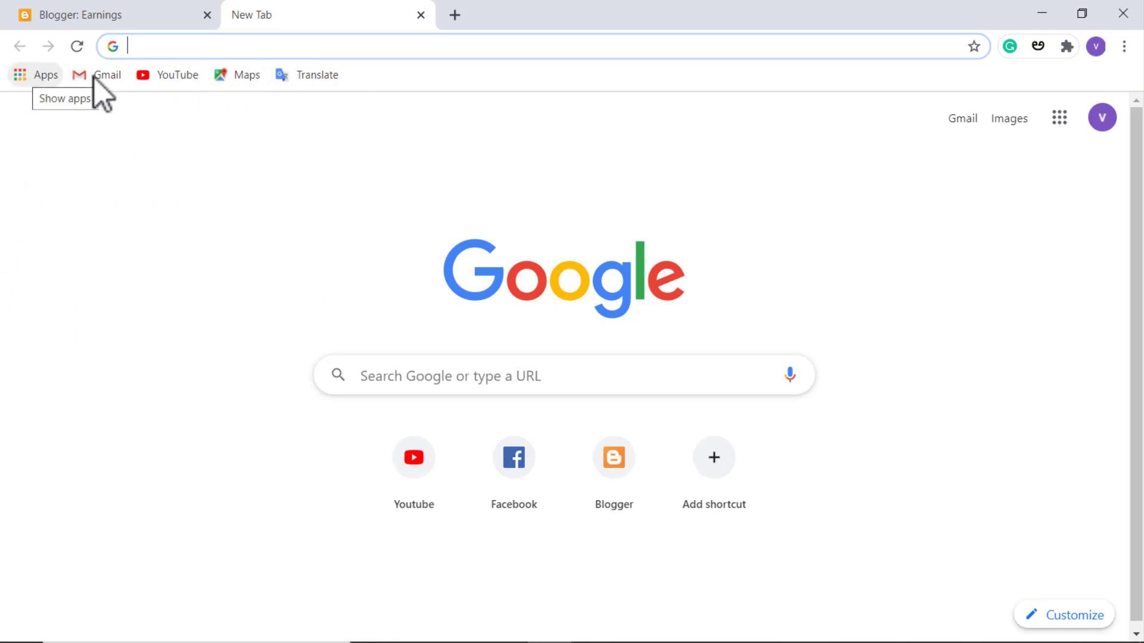
click(401, 376)
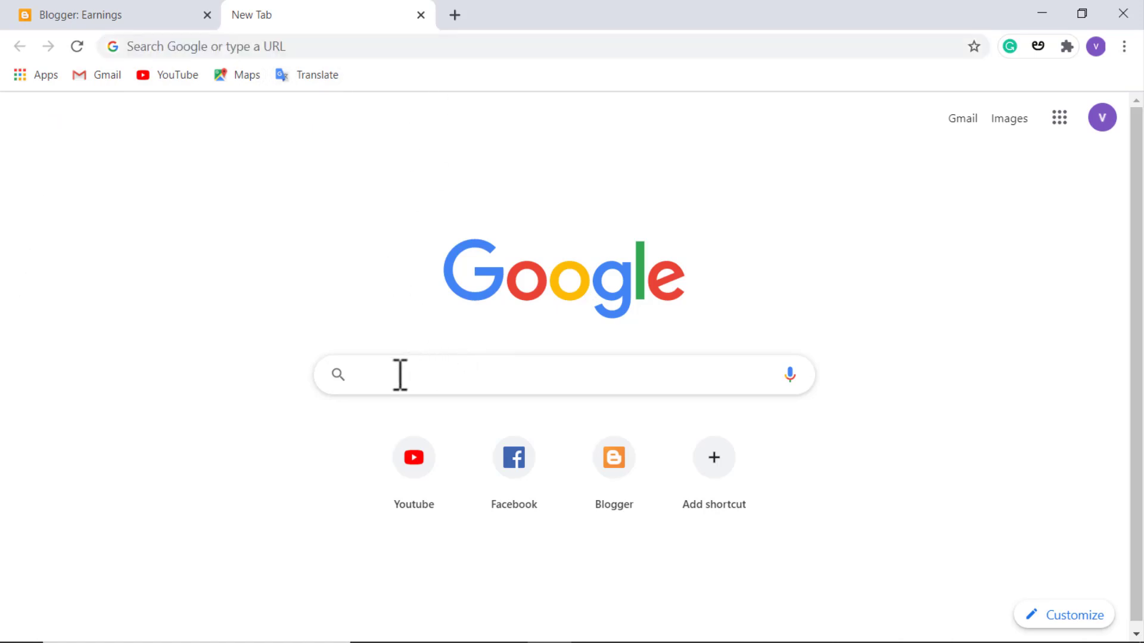
text(google app)
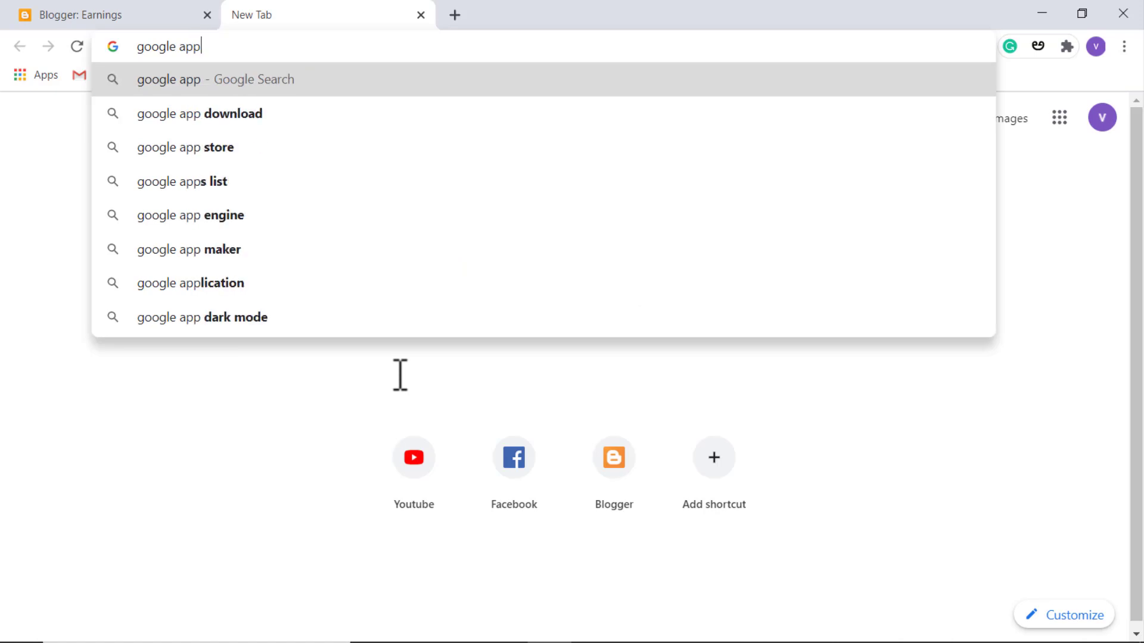
text(s)
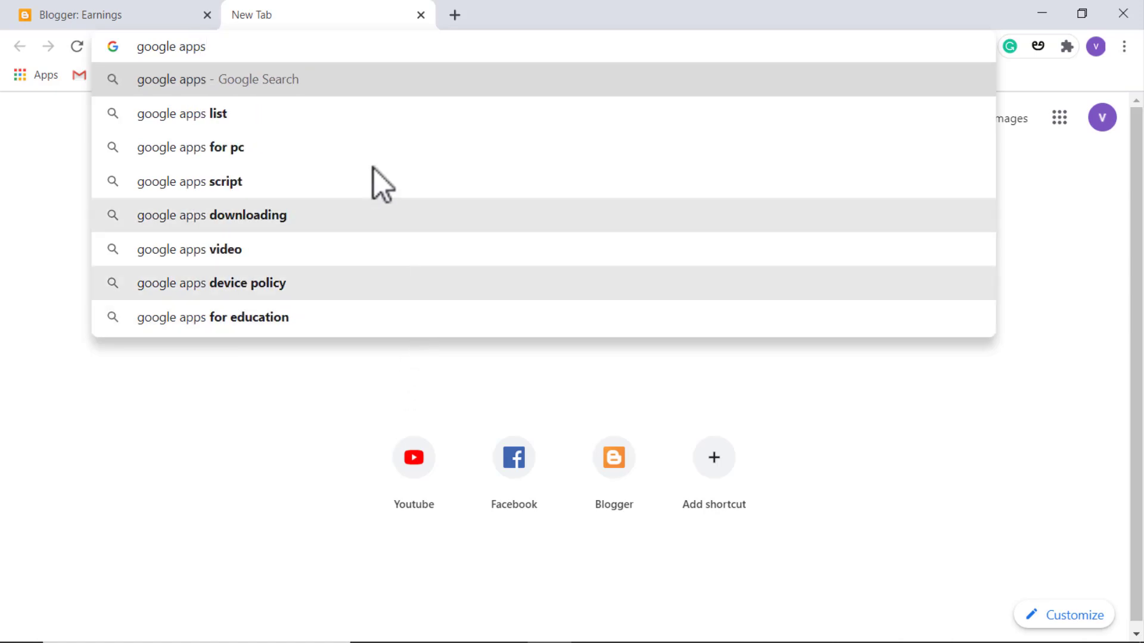
click(281, 78)
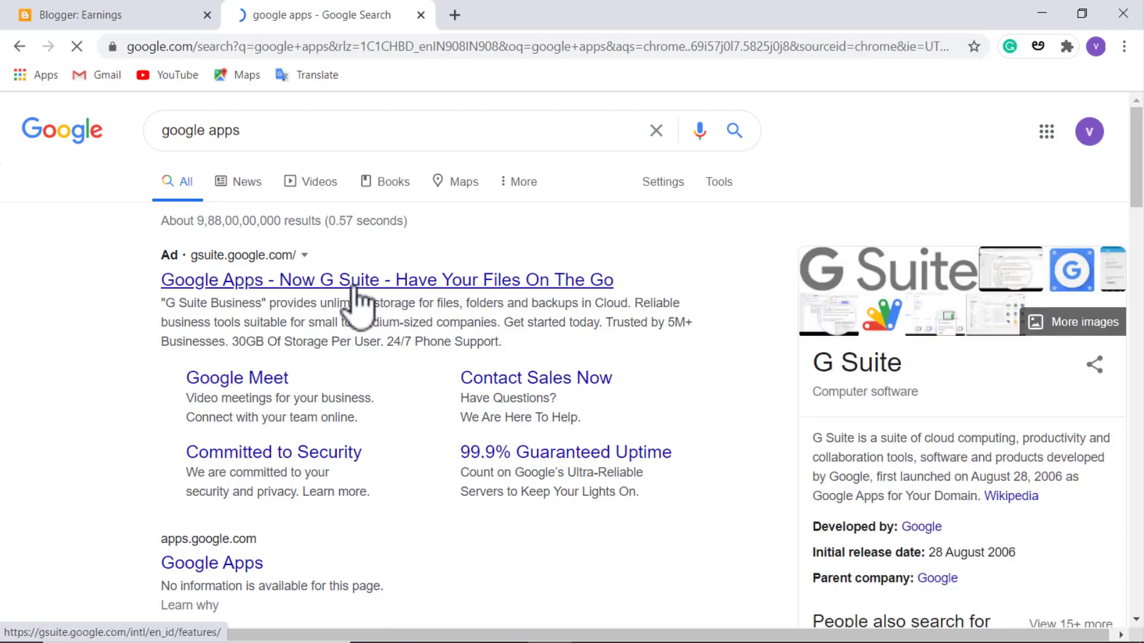
Open the Google Apps search result, look over the G Suite overview page, and close its tab
click(241, 280)
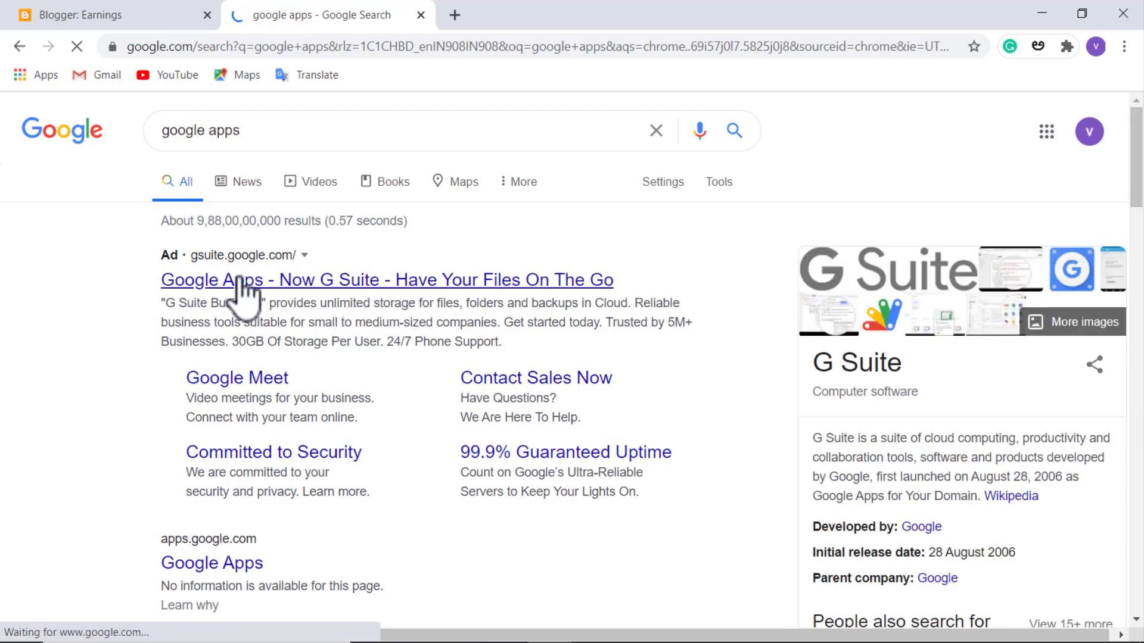
scroll(256, 477, down, 3)
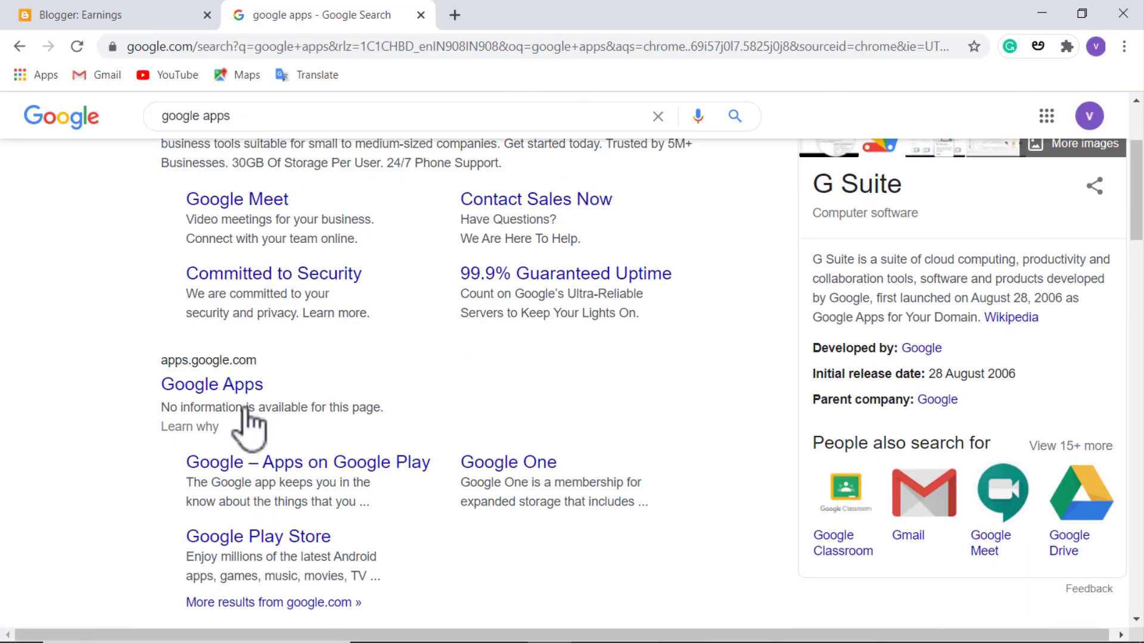
click(203, 386)
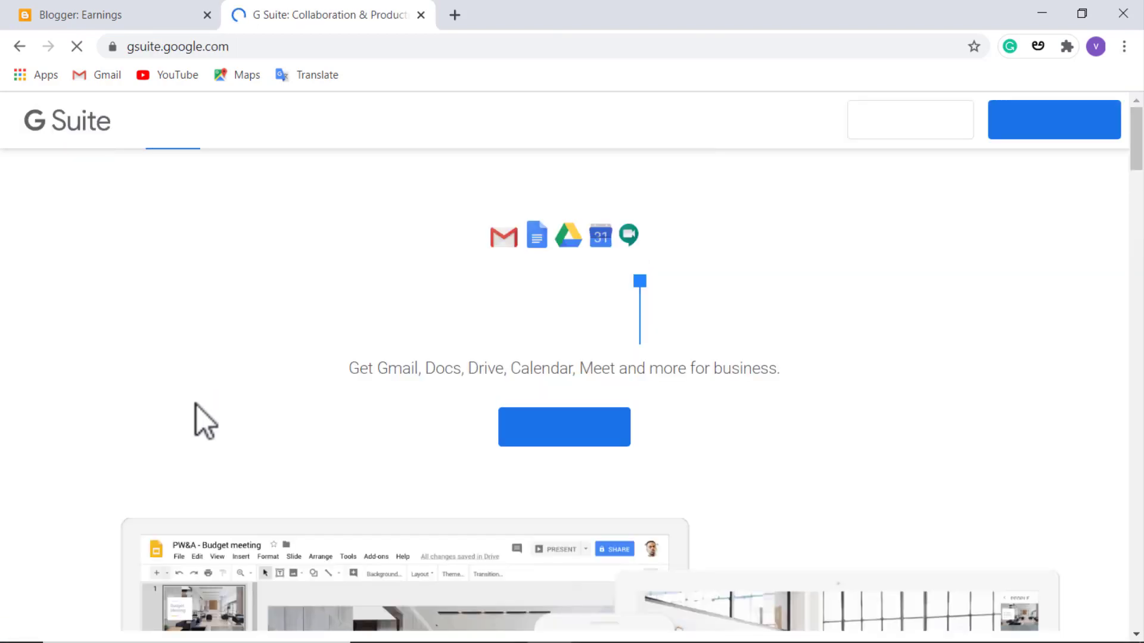
scroll(697, 394, down, 1)
scroll(697, 395, down, 15)
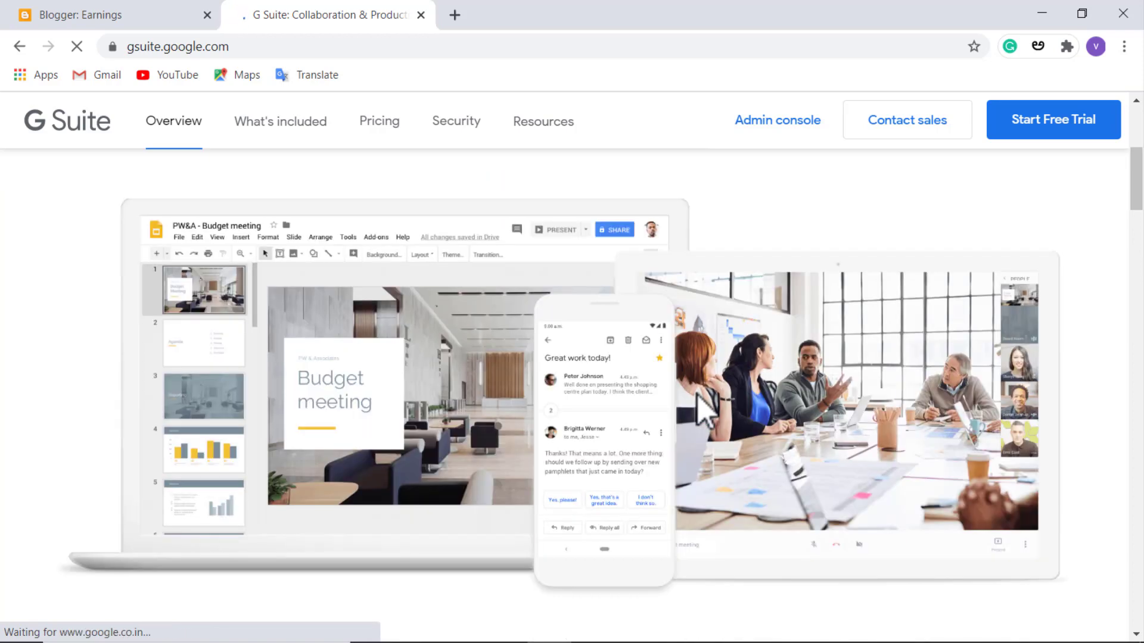
scroll(467, 468, up, 15)
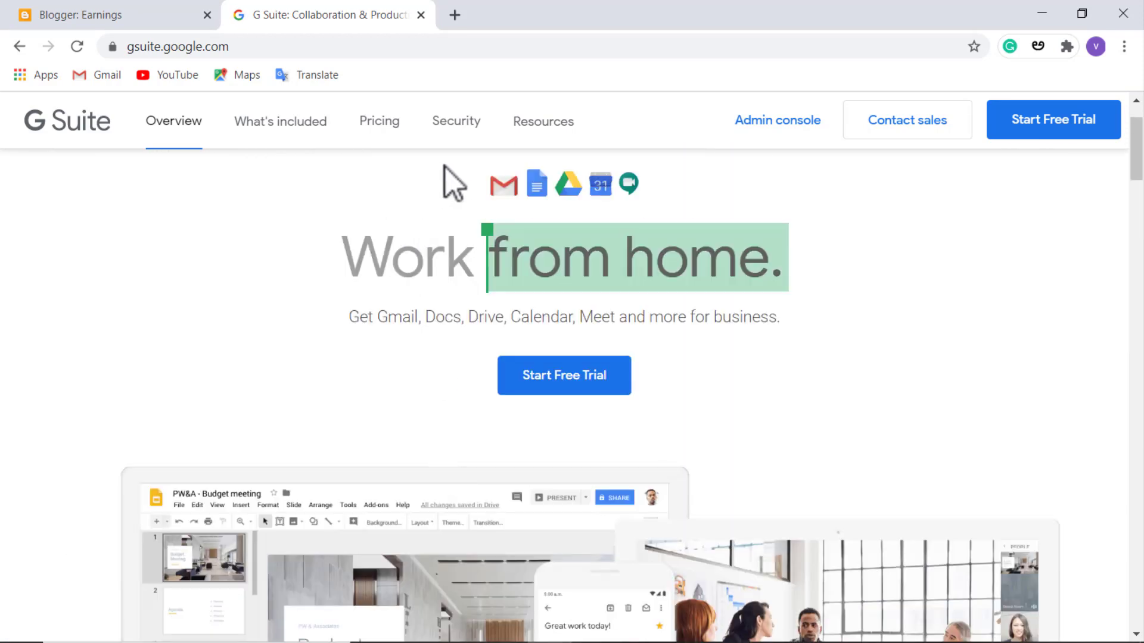
click(421, 15)
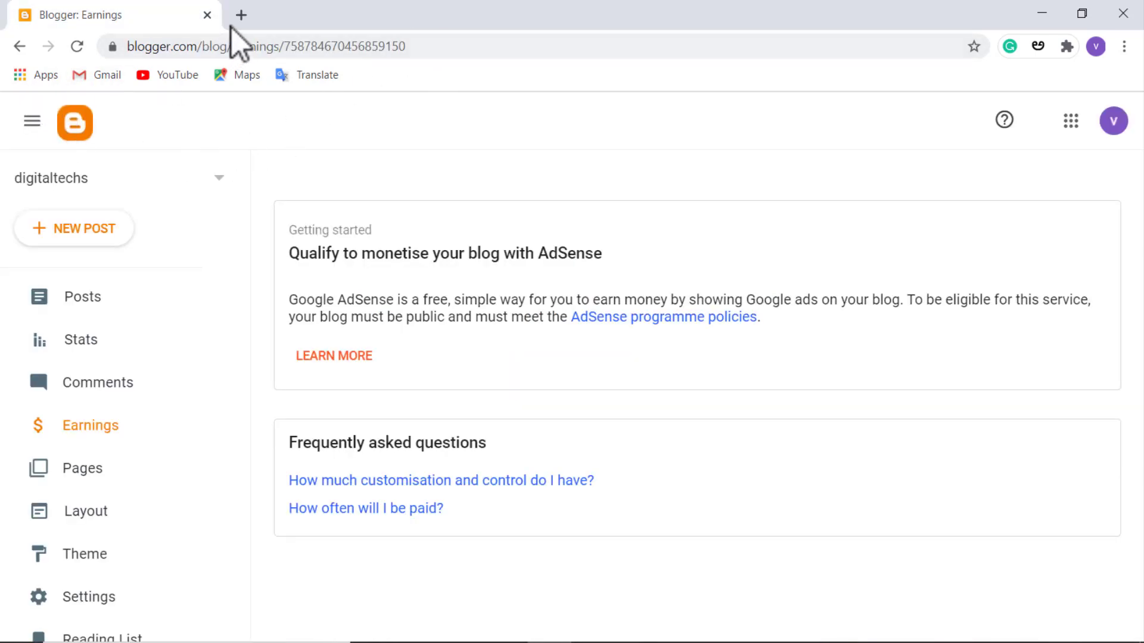
Open the Chrome Web Store from the browser's apps page in a new tab
click(243, 16)
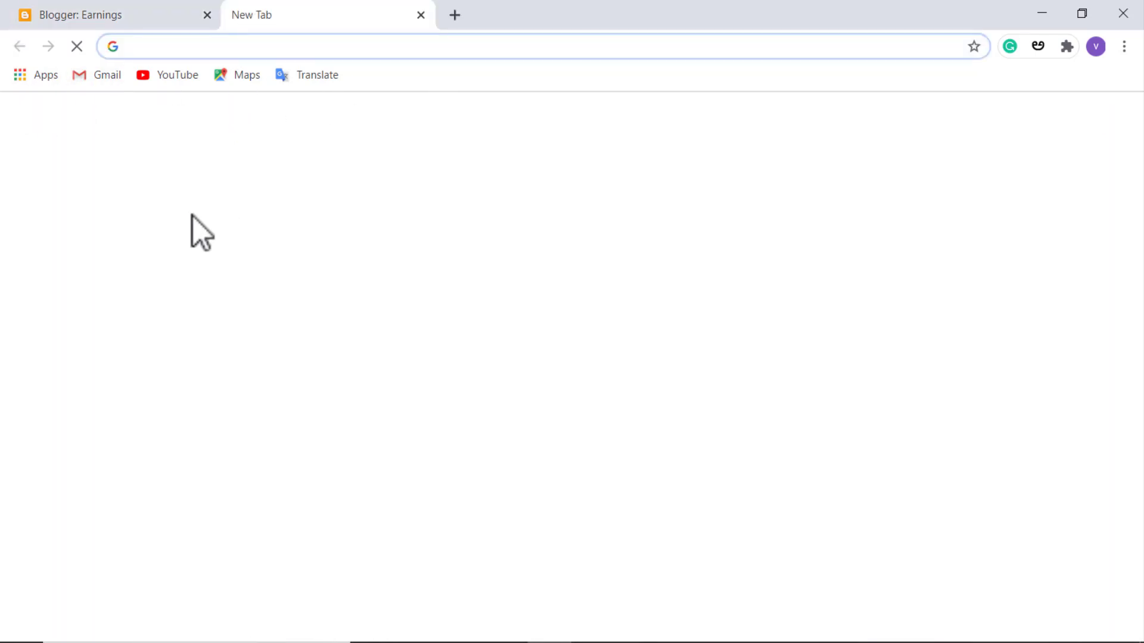
click(25, 75)
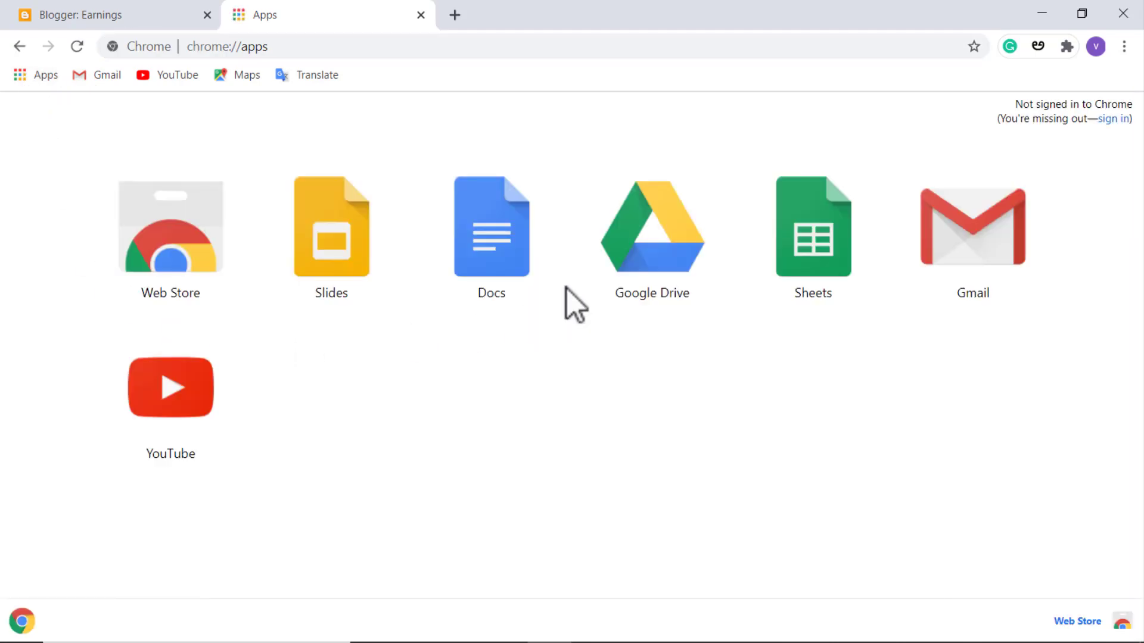
click(172, 227)
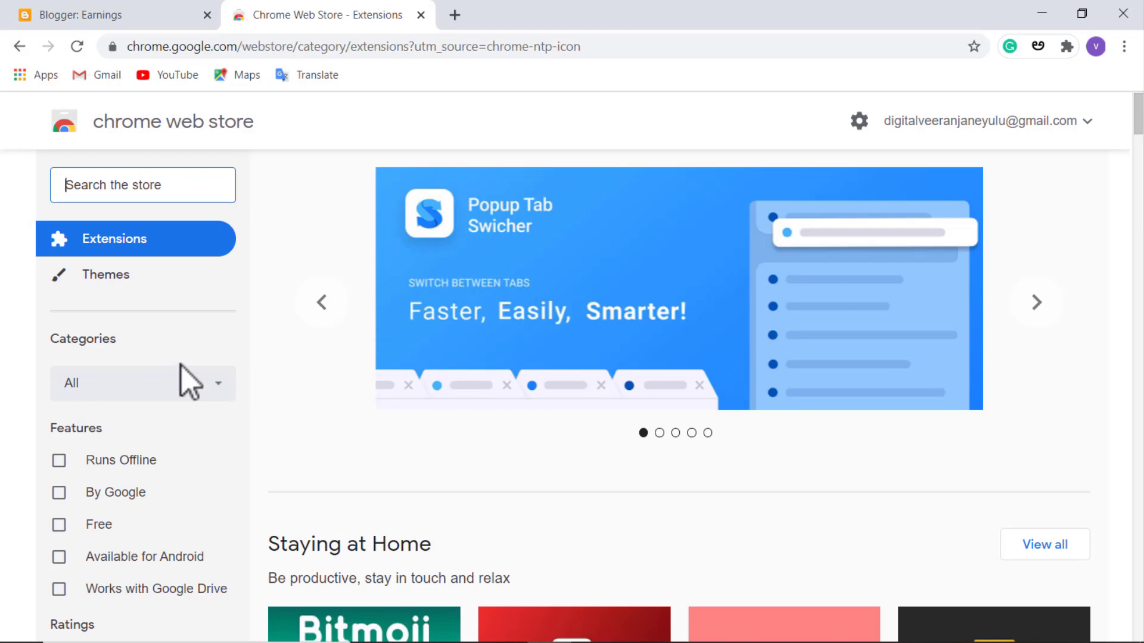
Browse the extension collections on the Chrome Web Store home page, from Staying at Home through Spring Cleaning
scroll(417, 351, down, 5)
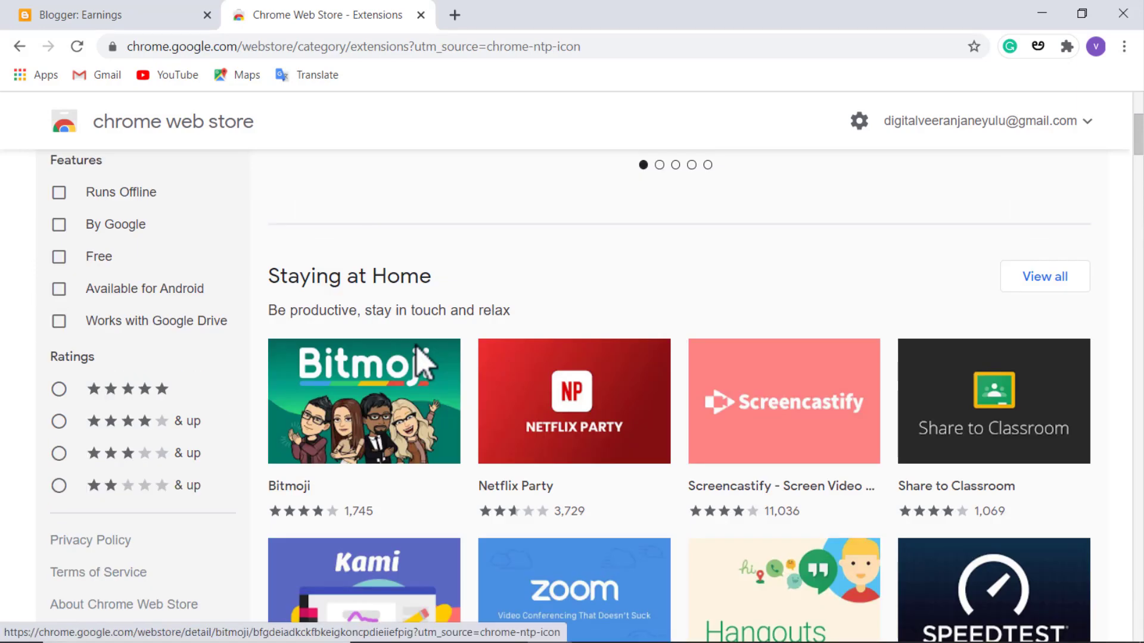
scroll(417, 352, down, 4)
scroll(417, 358, down, 3)
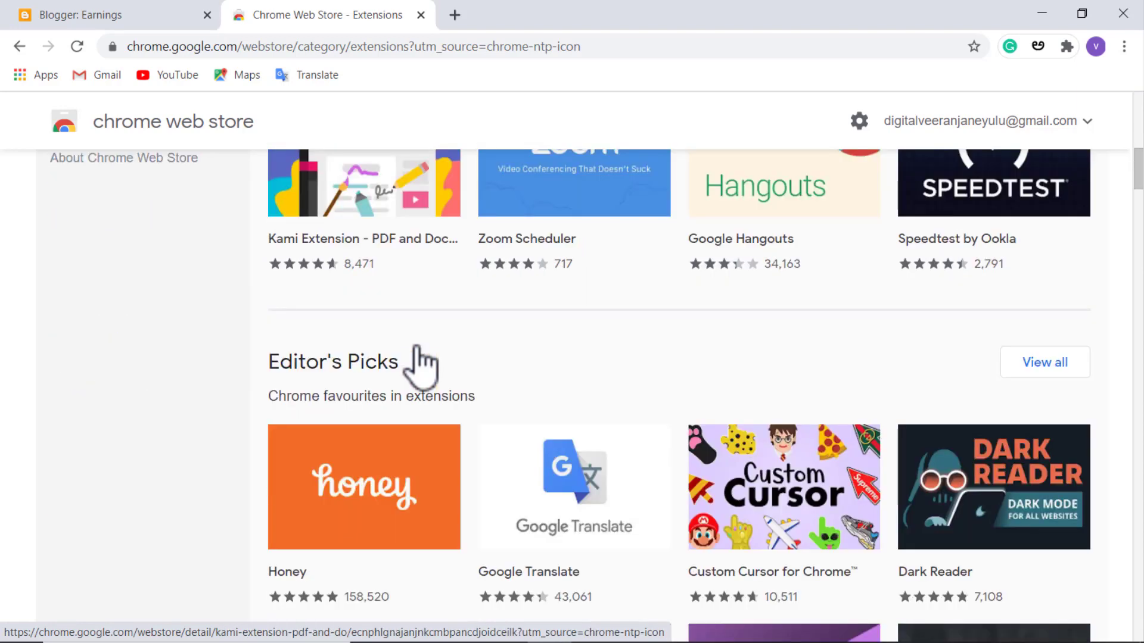
scroll(761, 324, down, 4)
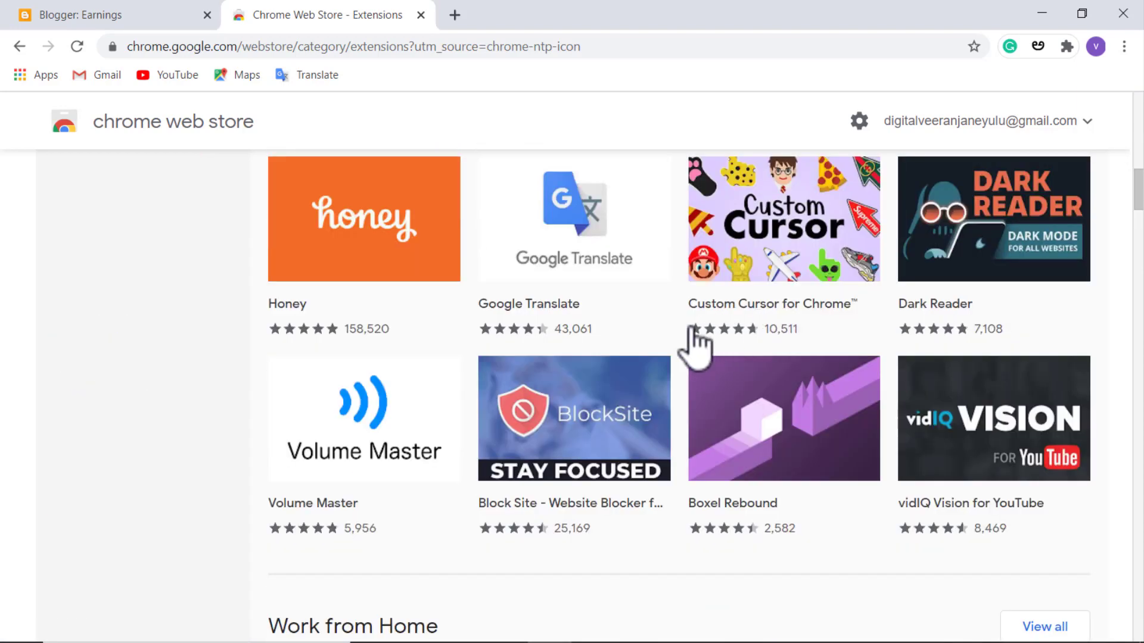
scroll(445, 320, down, 4)
scroll(626, 301, down, 4)
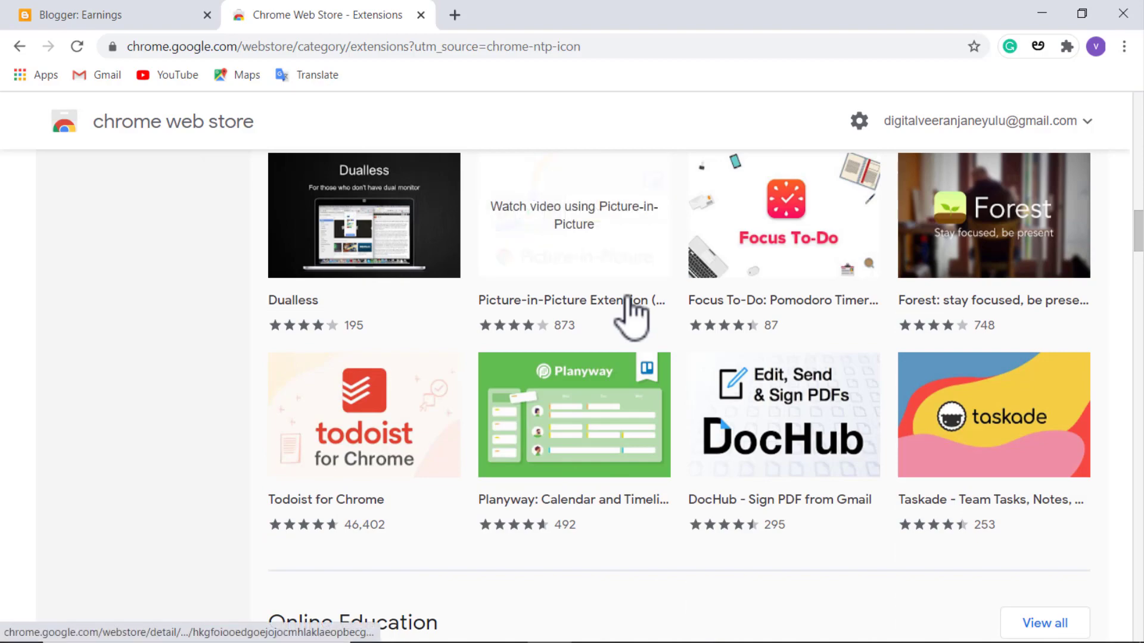
scroll(622, 306, down, 6)
scroll(626, 302, down, 11)
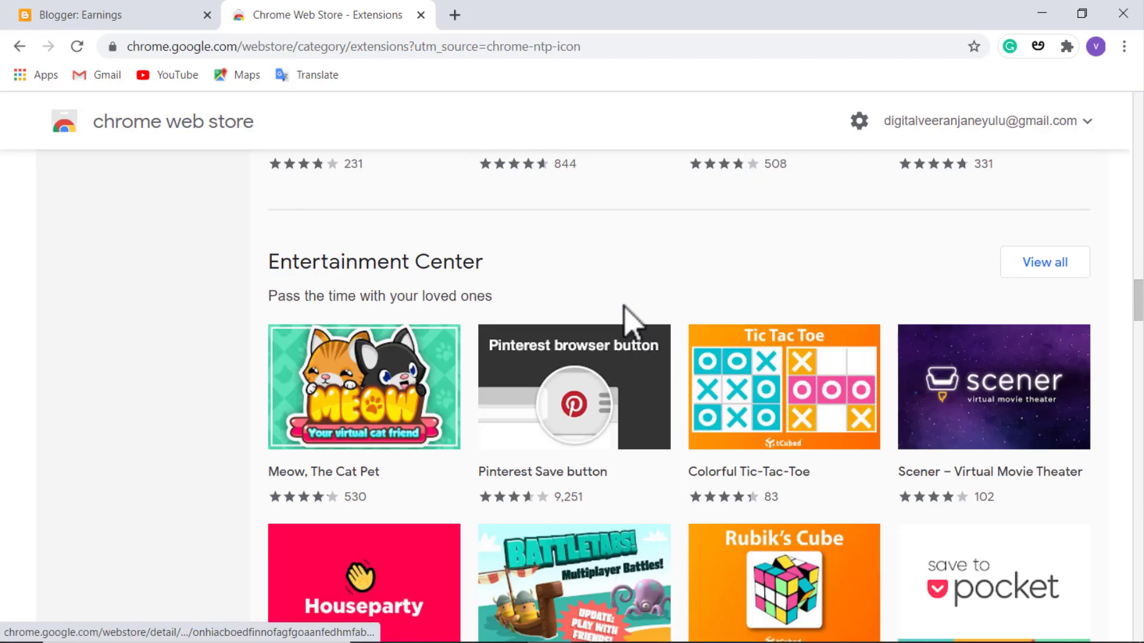
scroll(623, 312, down, 7)
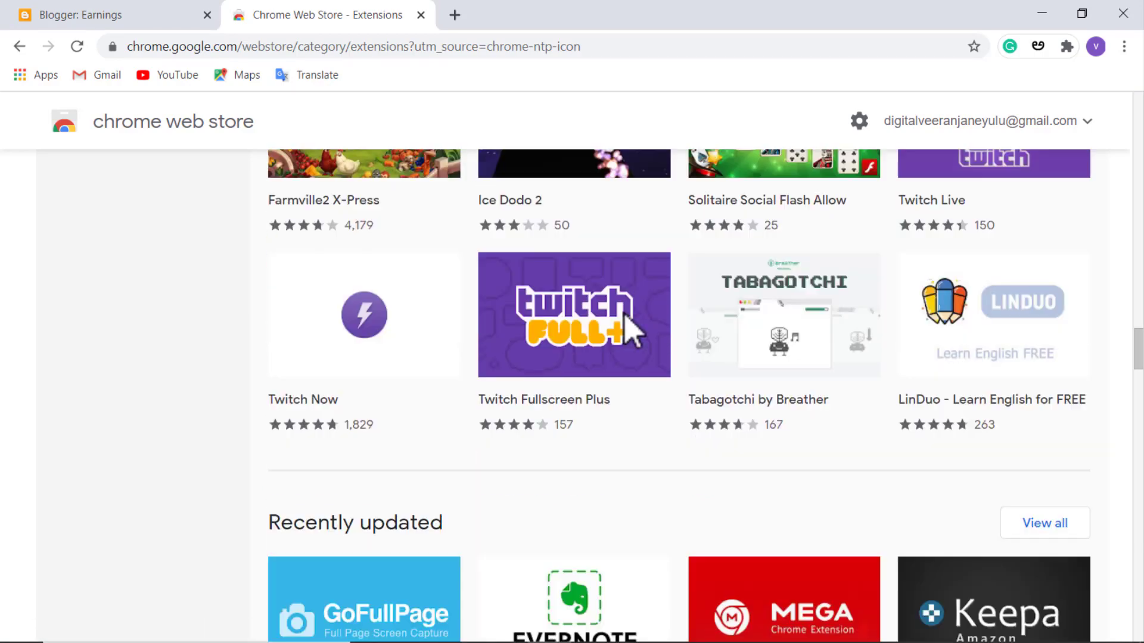
scroll(624, 319, down, 4)
scroll(594, 362, down, 4)
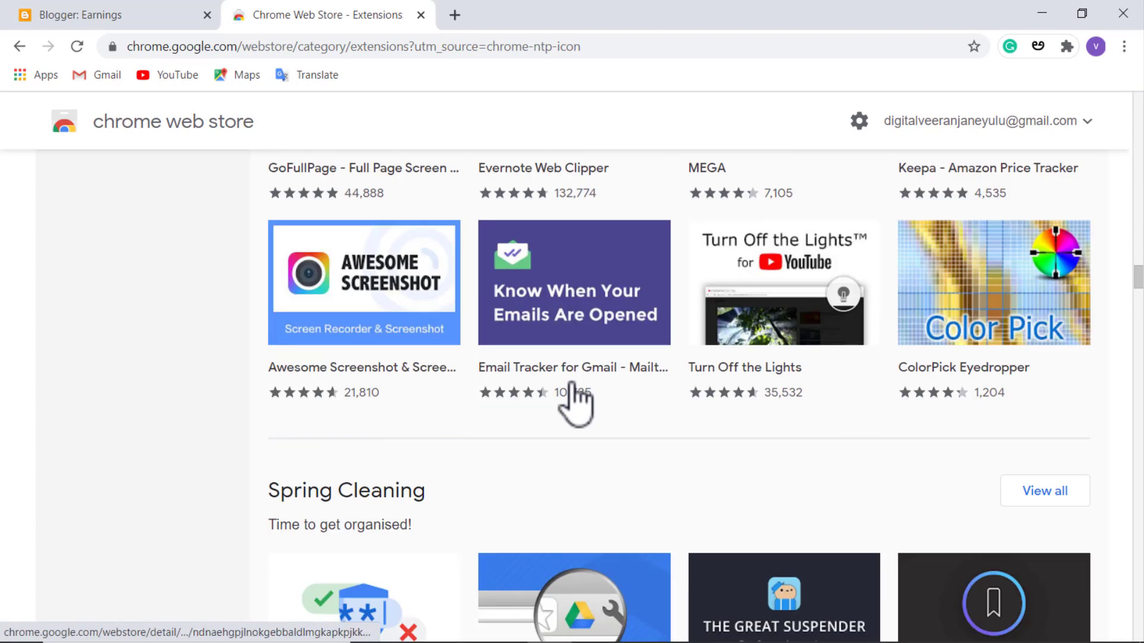
scroll(732, 375, down, 4)
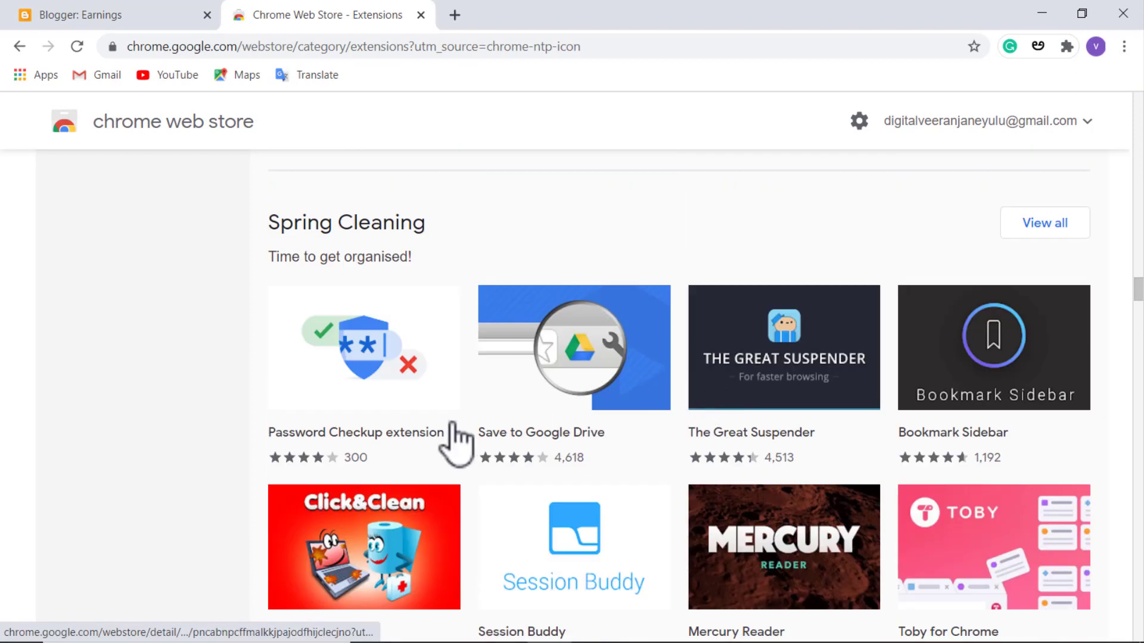
scroll(447, 447, down, 2)
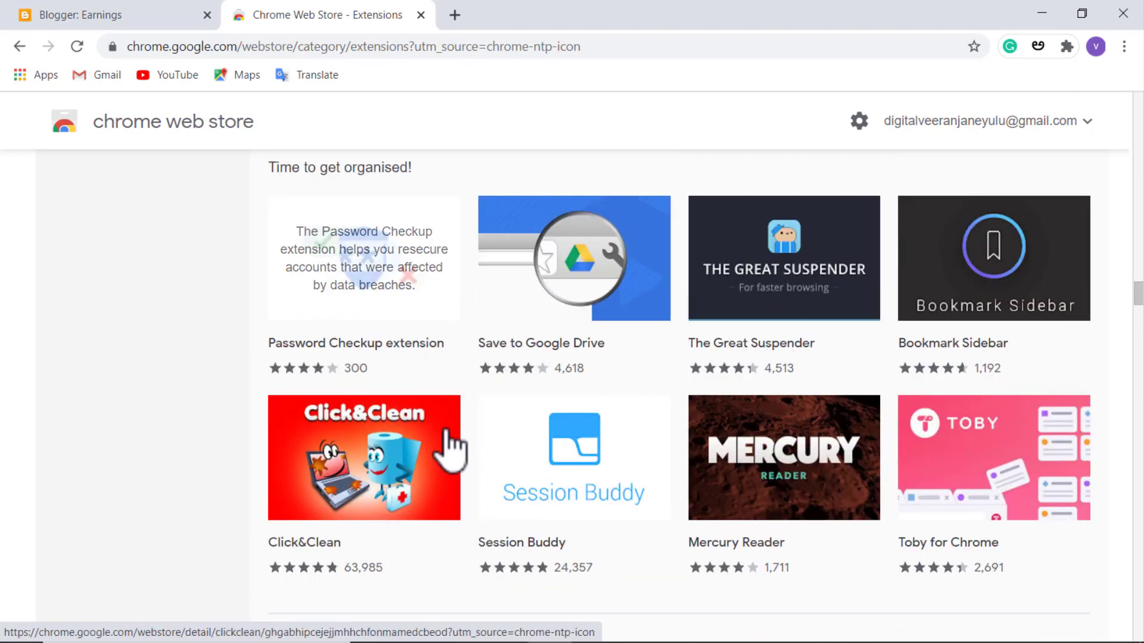
scroll(448, 447, down, 8)
scroll(447, 448, up, 20)
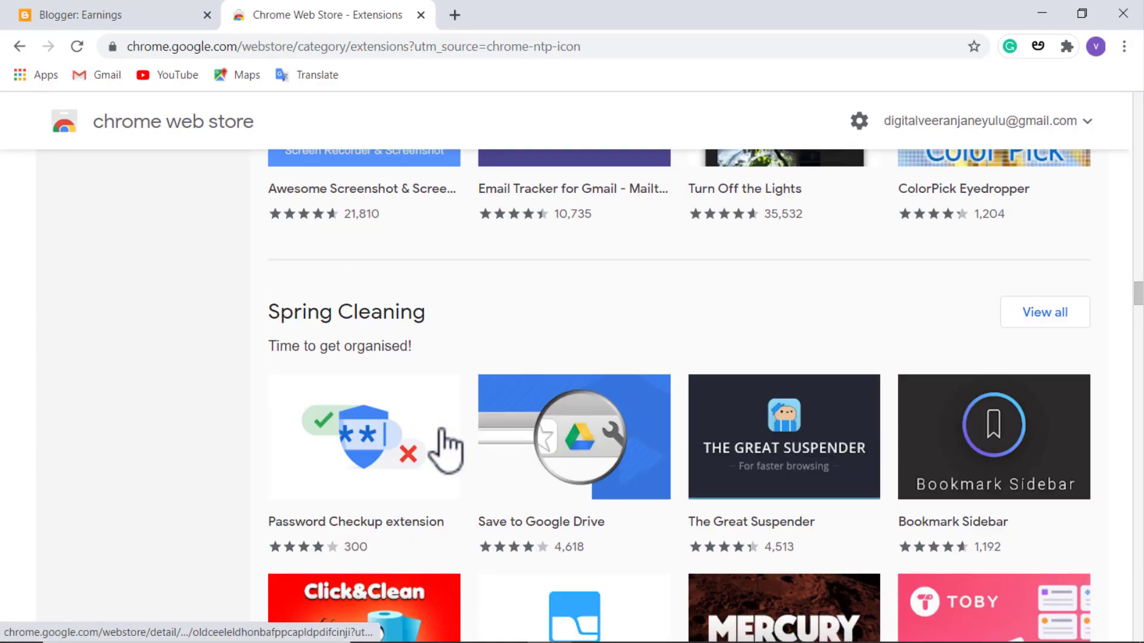
scroll(444, 449, up, 20)
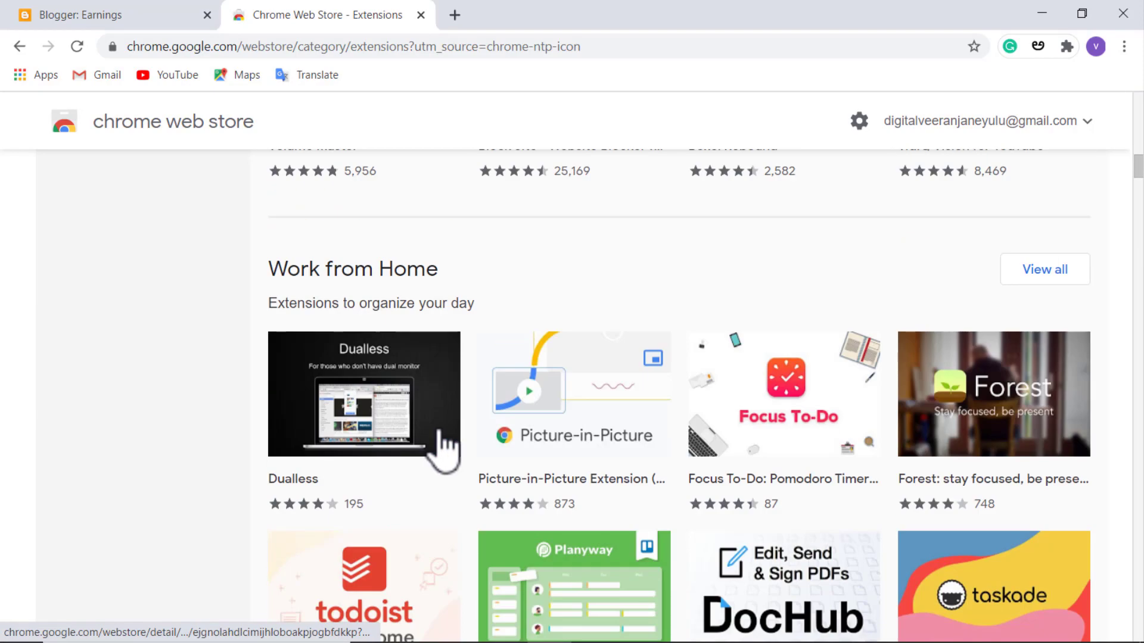
scroll(439, 432, up, 10)
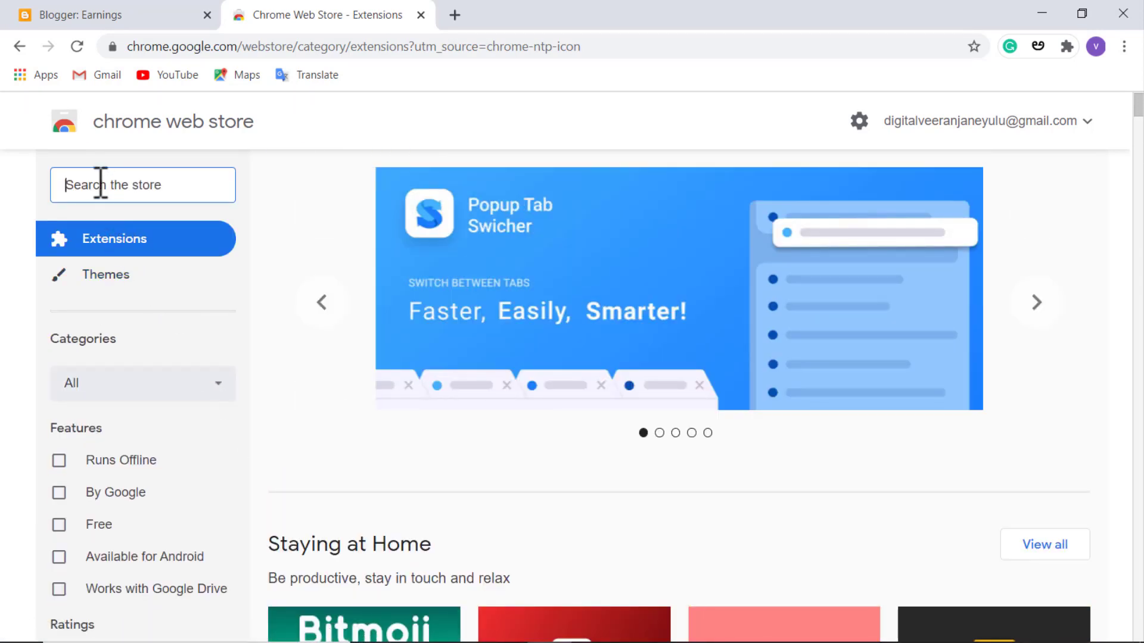
Search the Chrome Web Store for "grammerly" and look through the extension results
text(gr)
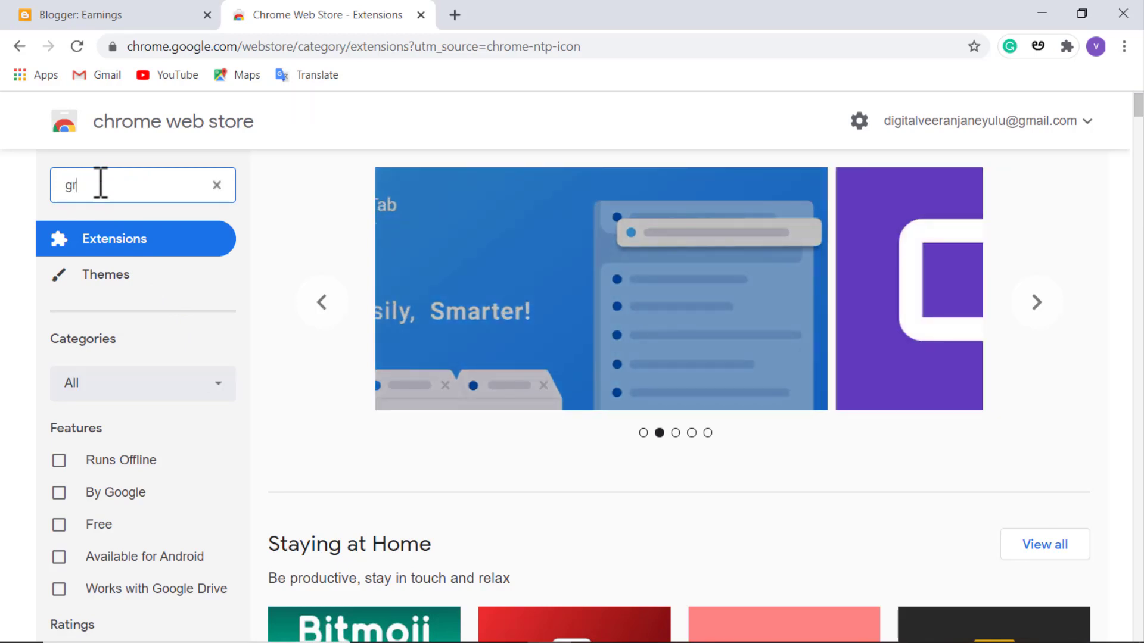
text(ammerly)
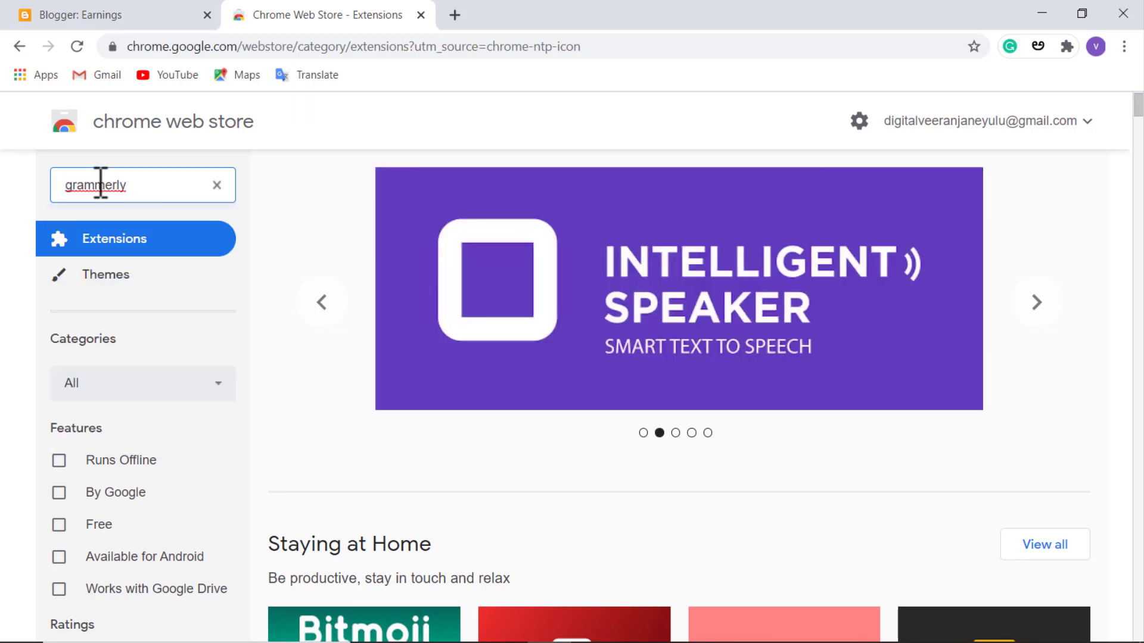
key(Return)
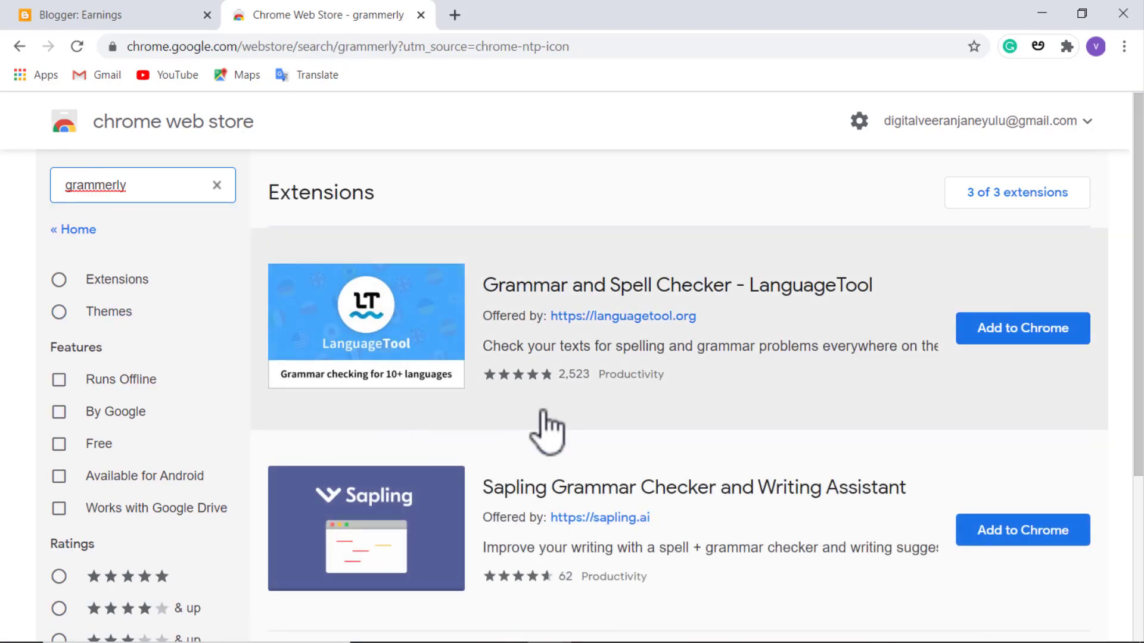
scroll(560, 399, down, 3)
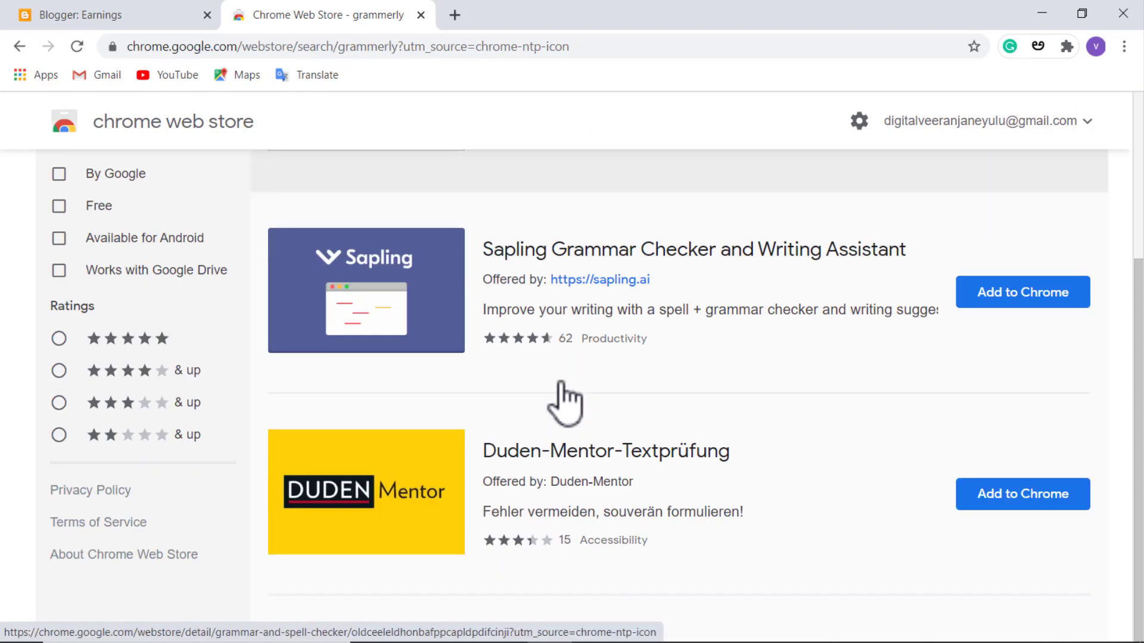
scroll(557, 417, up, 3)
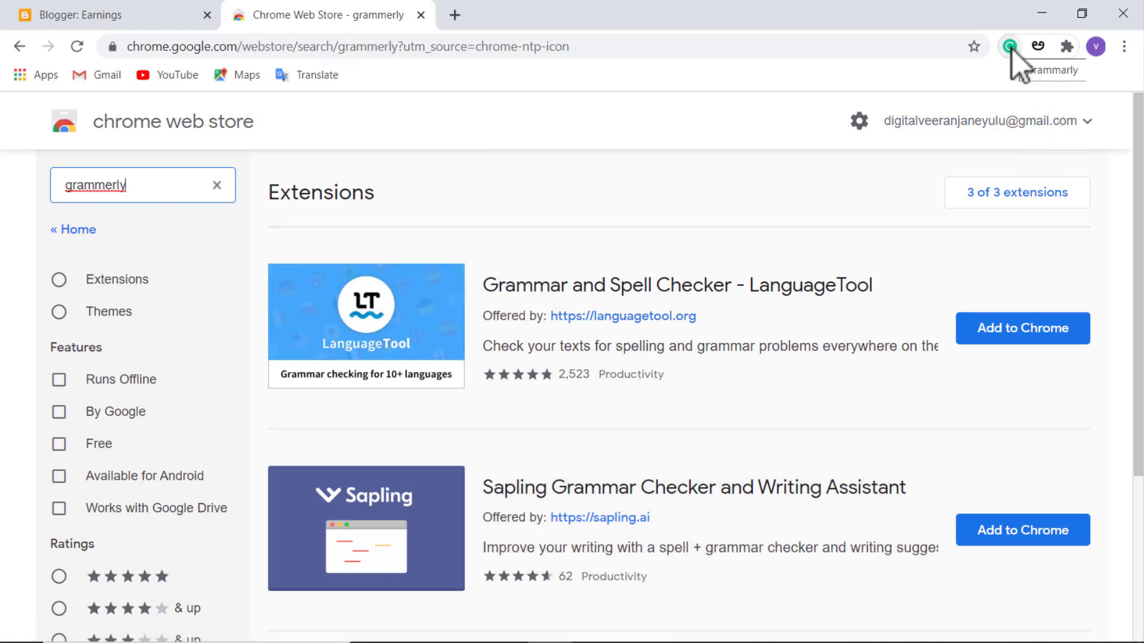
Correct the store search term to "grammarly", rerun the search and look through the matching extensions
click(114, 186)
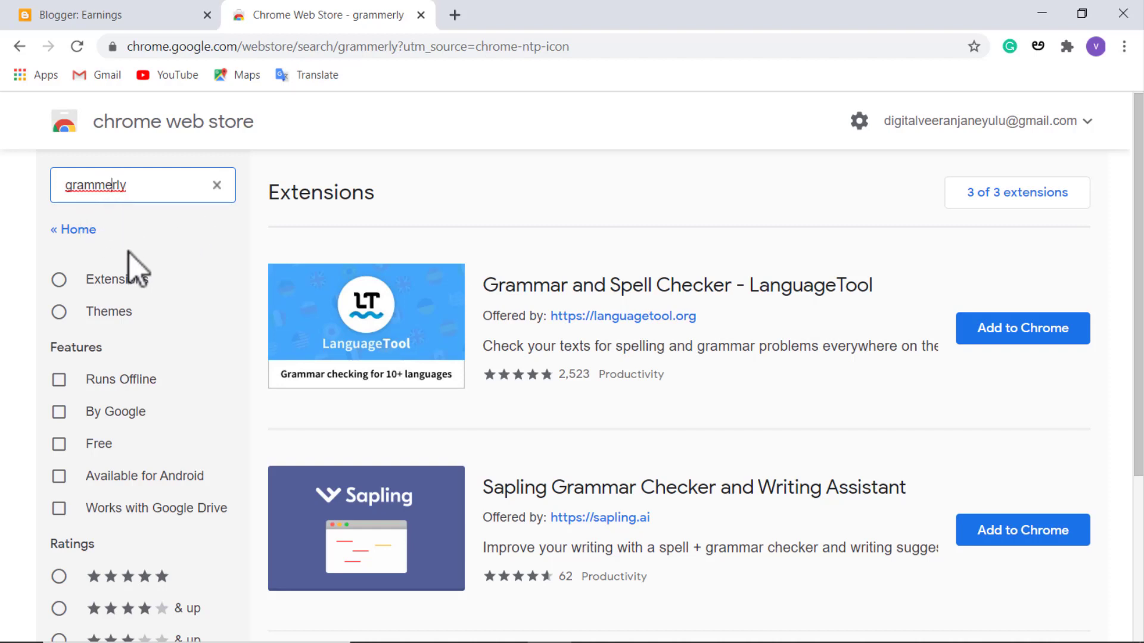
key(BackSpace)
text(a)
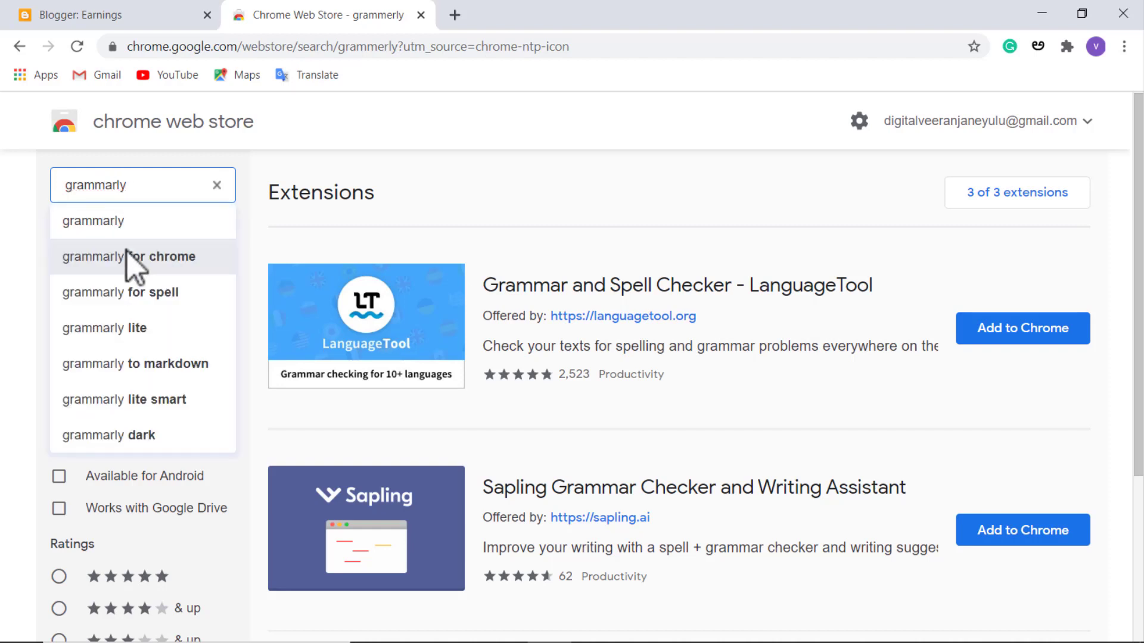
key(Return)
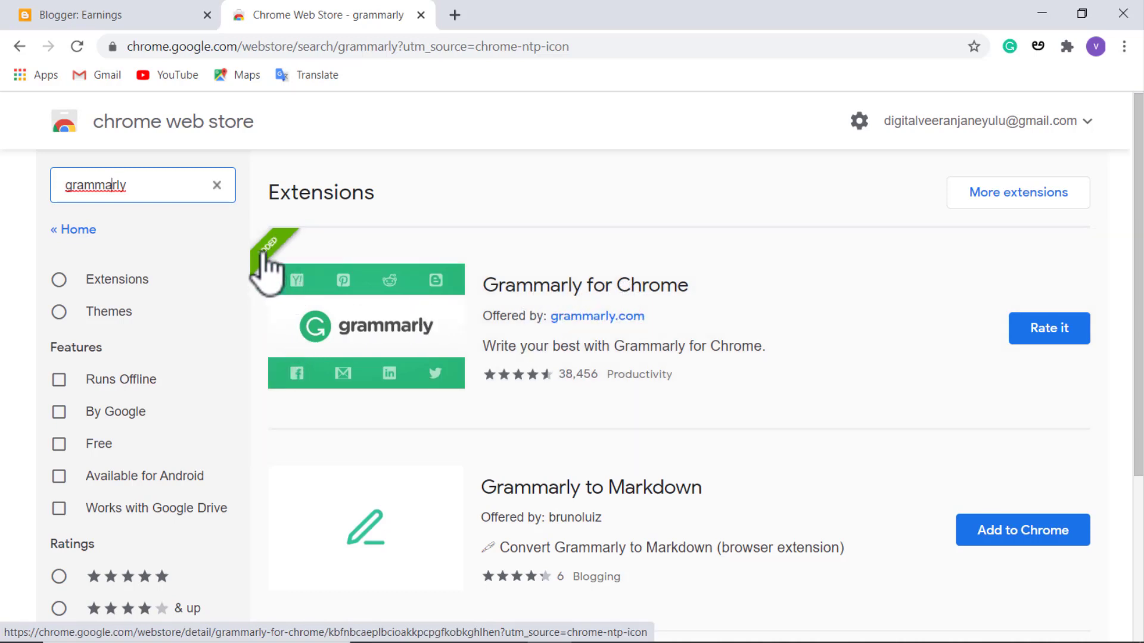
scroll(639, 471, down, 4)
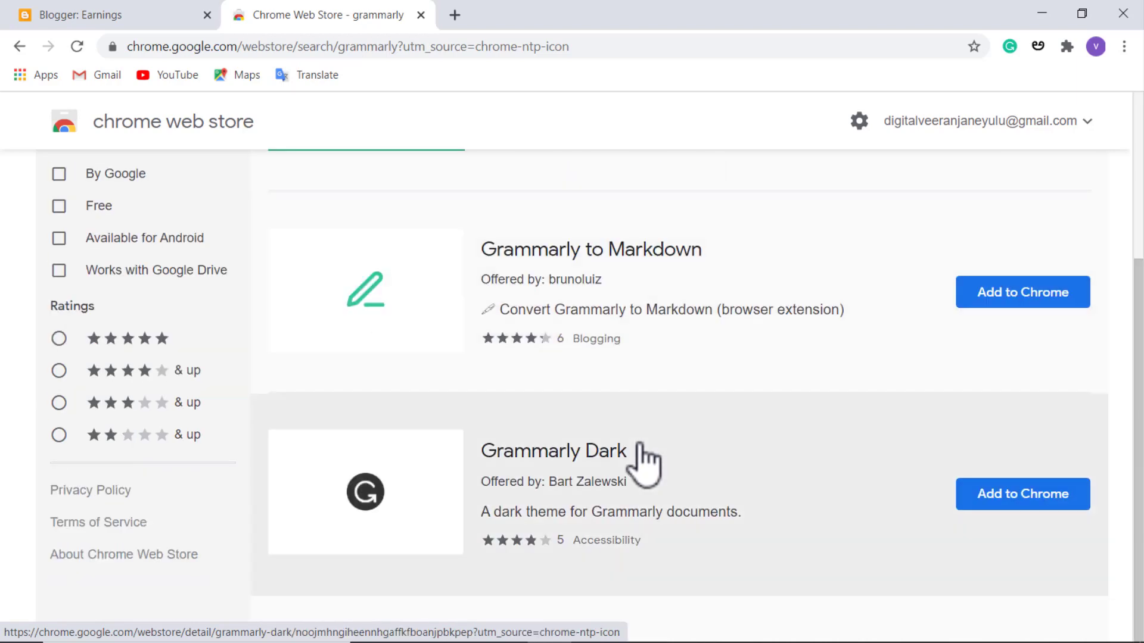
View the Grammarly extension's popup from the browser toolbar
scroll(536, 506, up, 4)
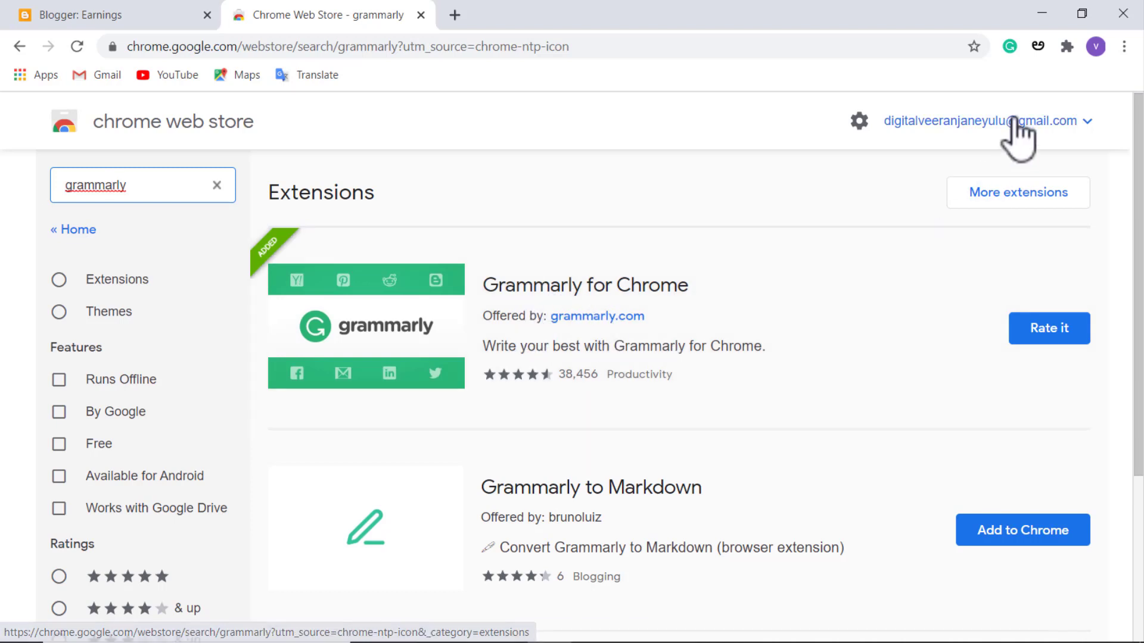
click(1011, 45)
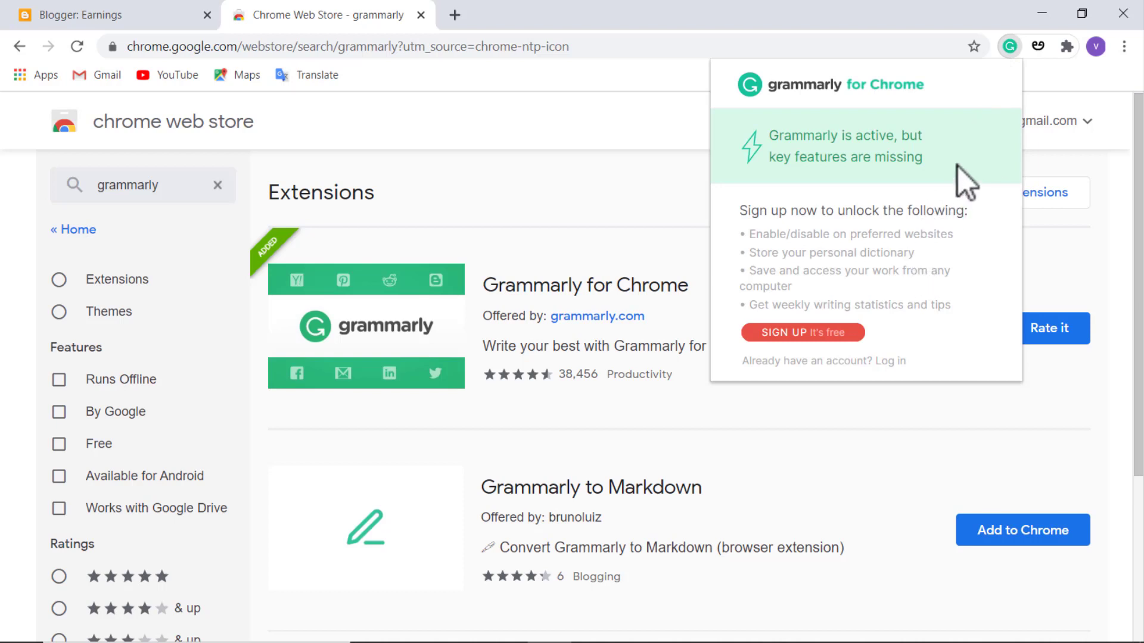
click(1011, 45)
Remove the Grammarly for Chrome extension from the browser and close the uninstall page it opens
right_click(1012, 46)
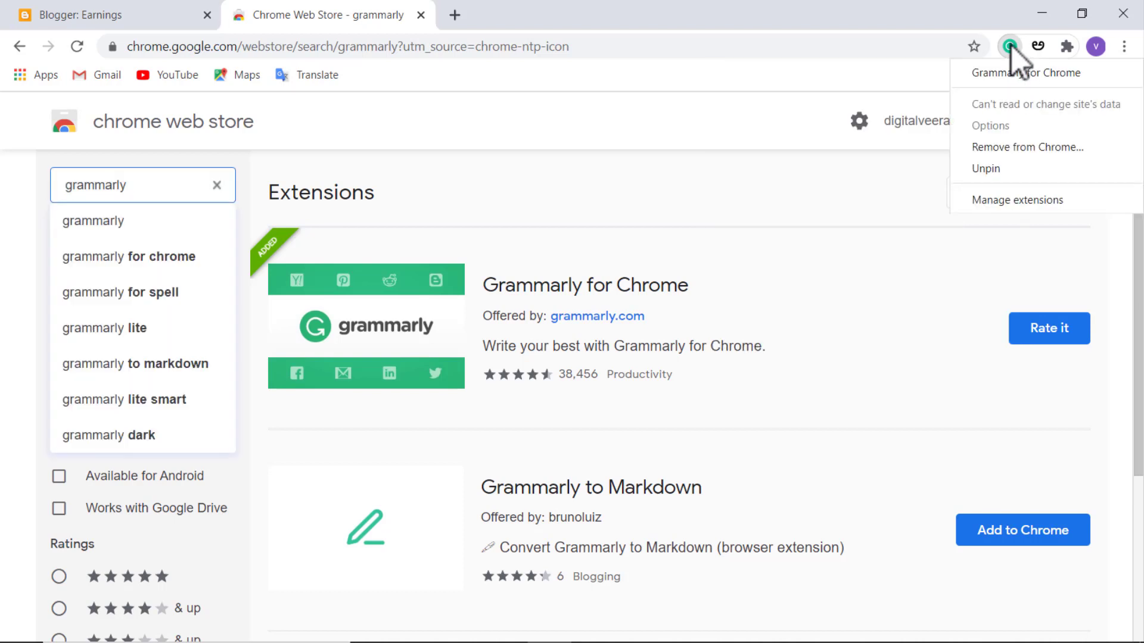
click(1021, 148)
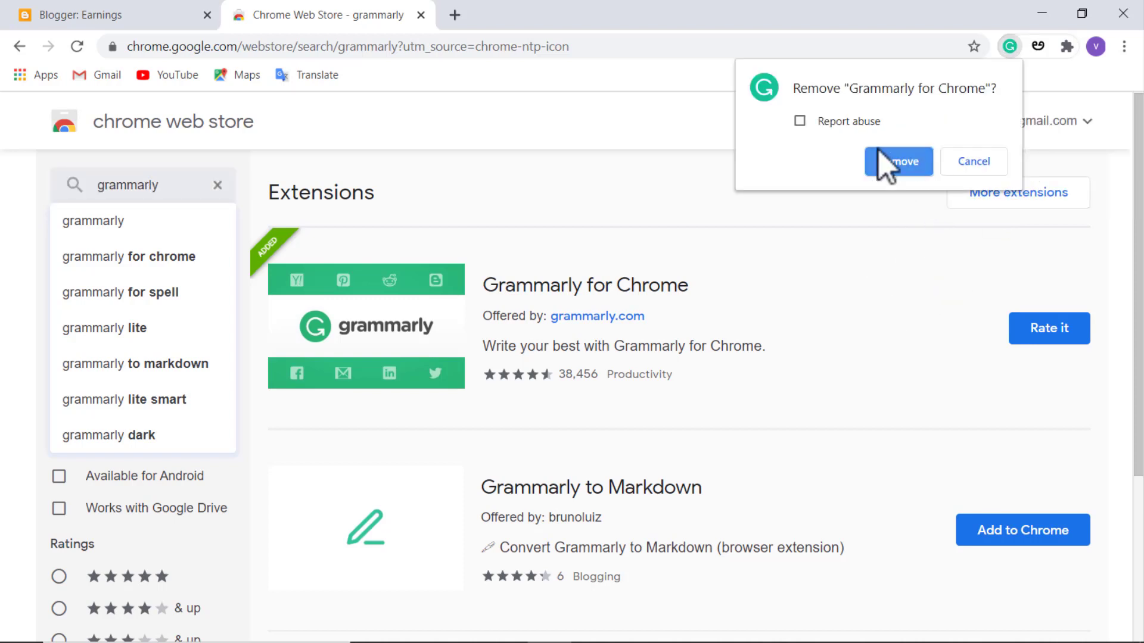
click(898, 163)
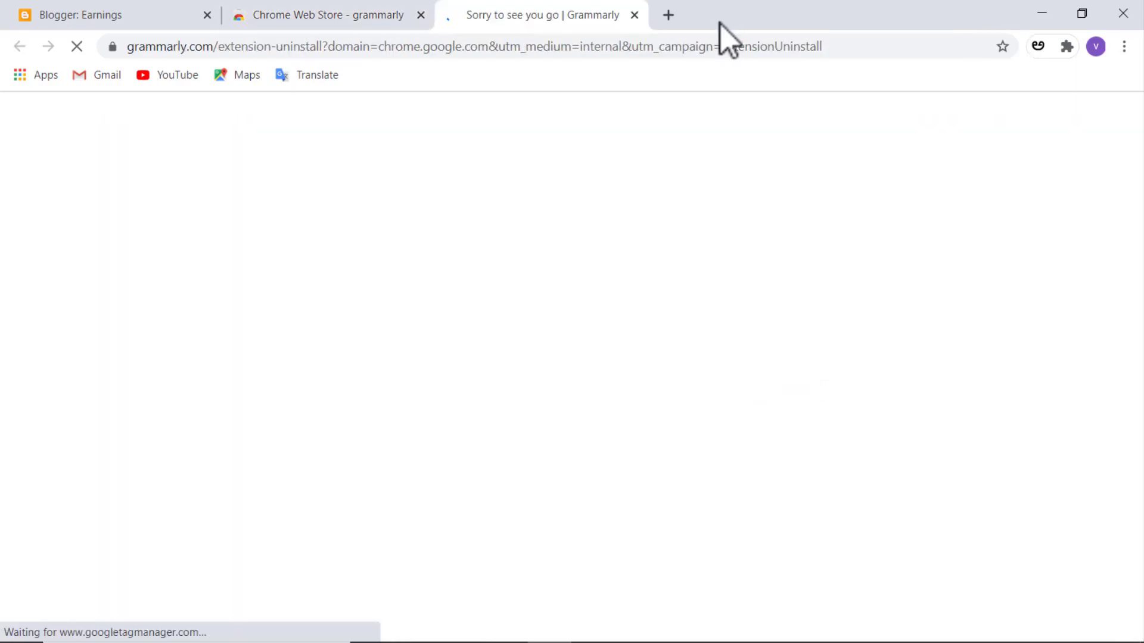
click(635, 15)
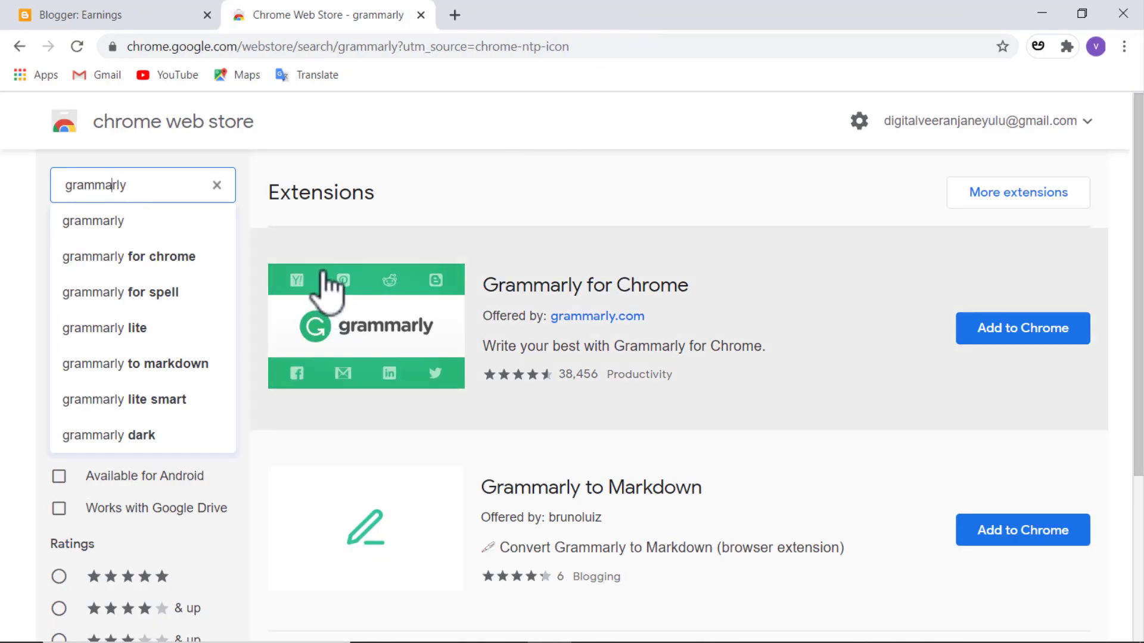
Add the Grammarly for Chrome extension from the store results and close its account sign-up page
click(1025, 328)
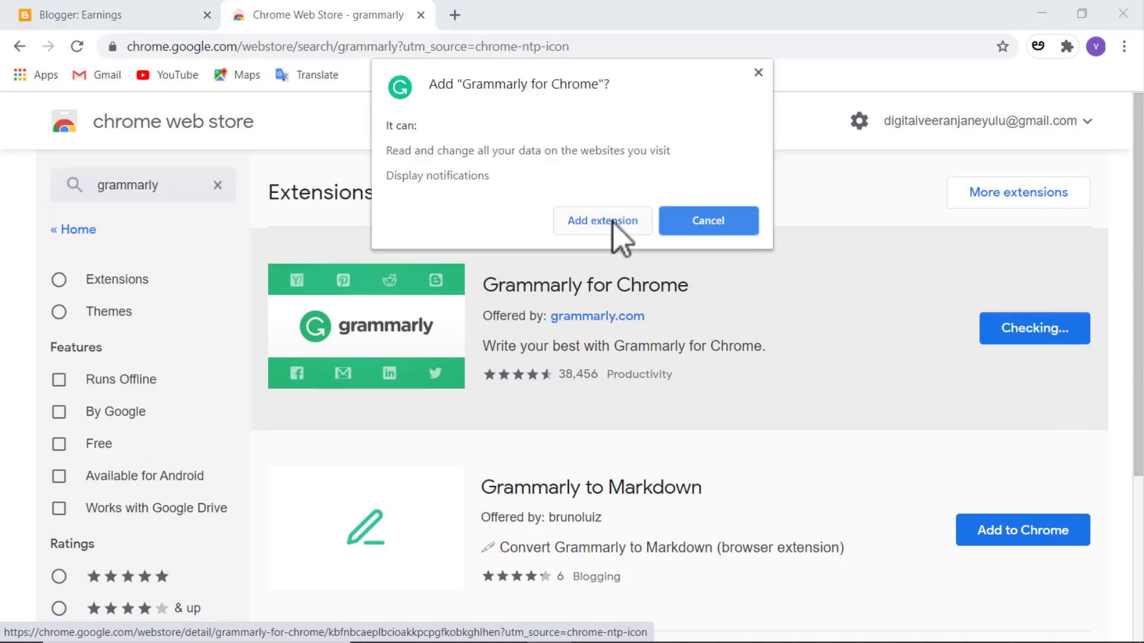
click(603, 220)
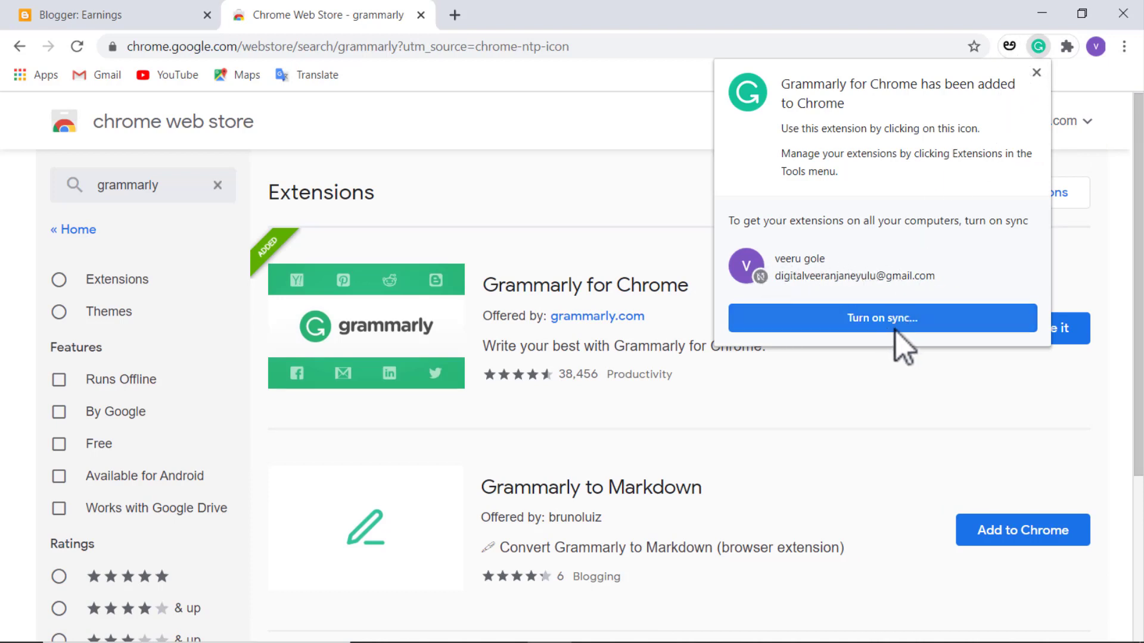
click(1041, 45)
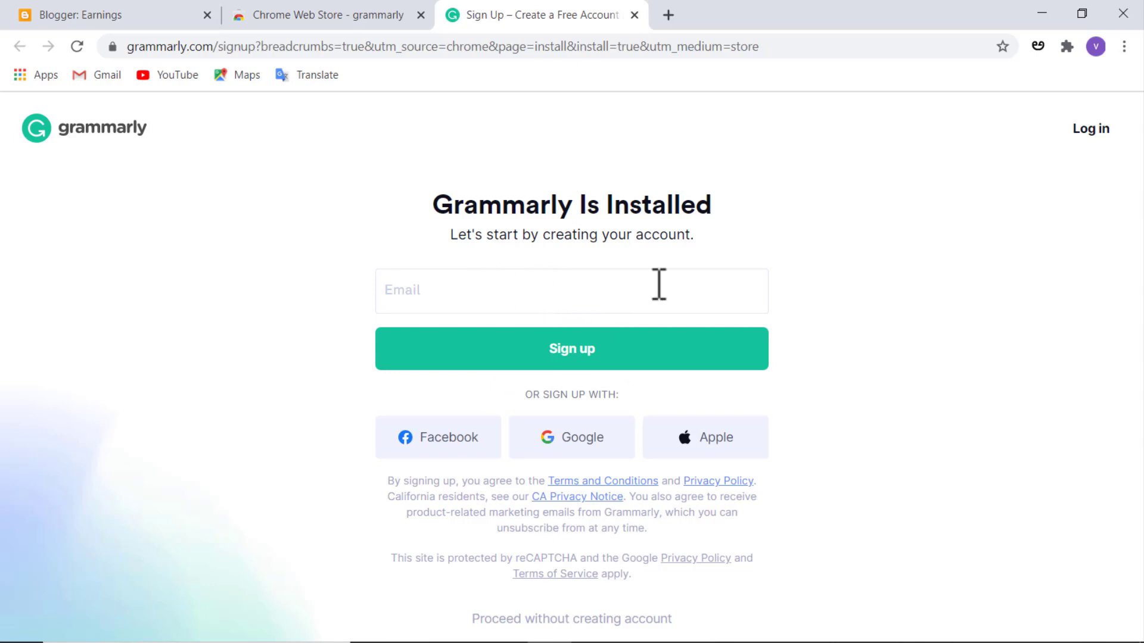
click(635, 15)
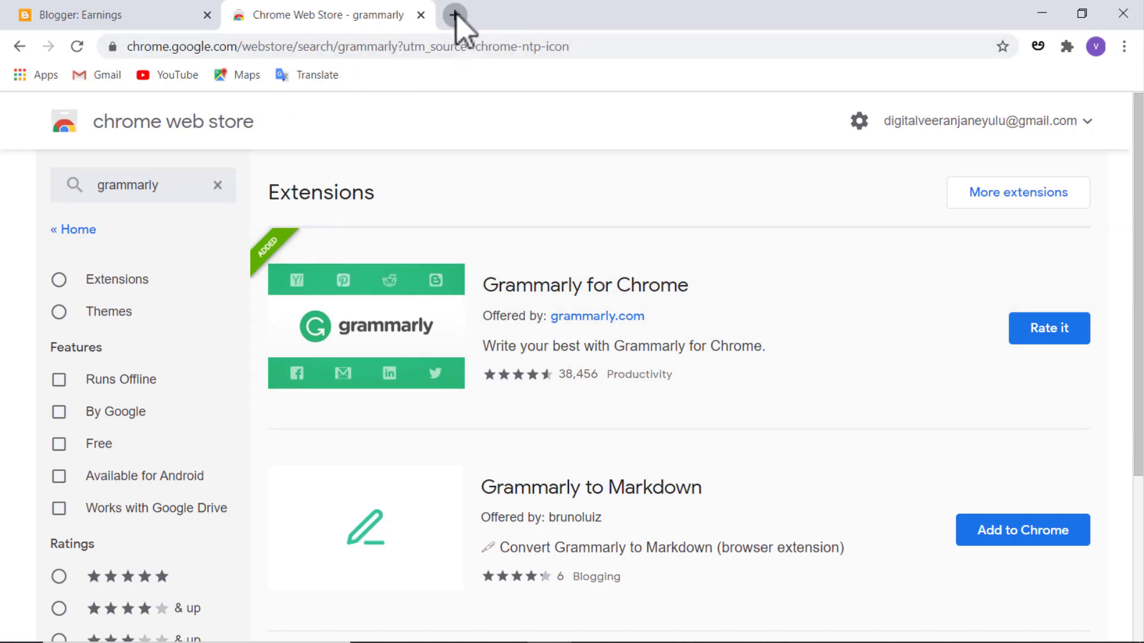
Open YouTube in a new tab and go through the channel's customization page to its Video Manager
click(455, 15)
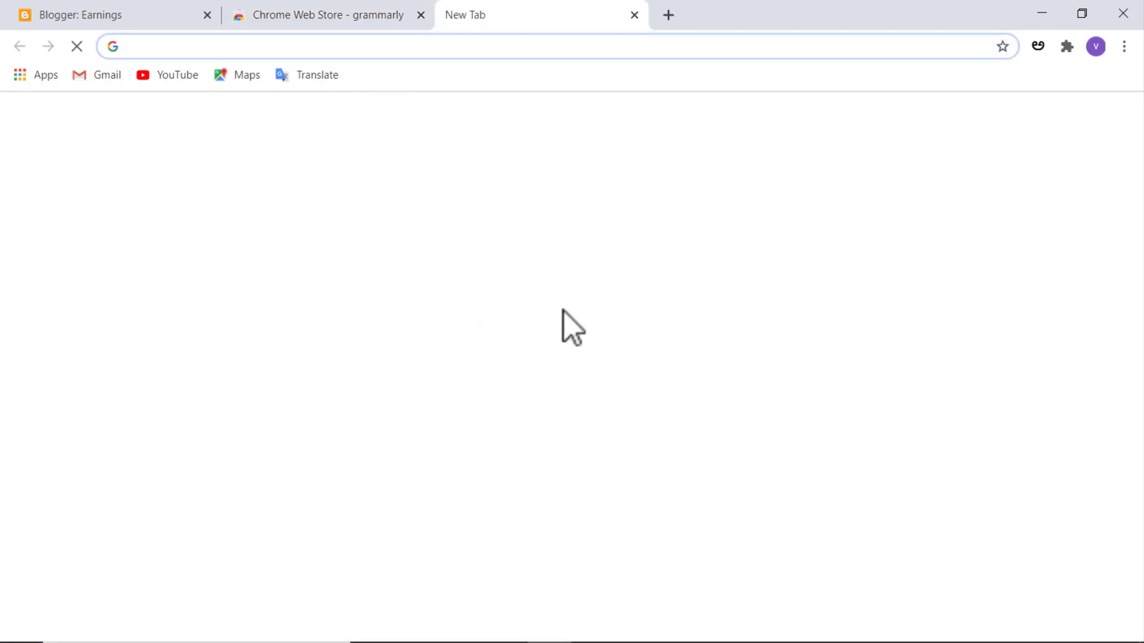
click(417, 465)
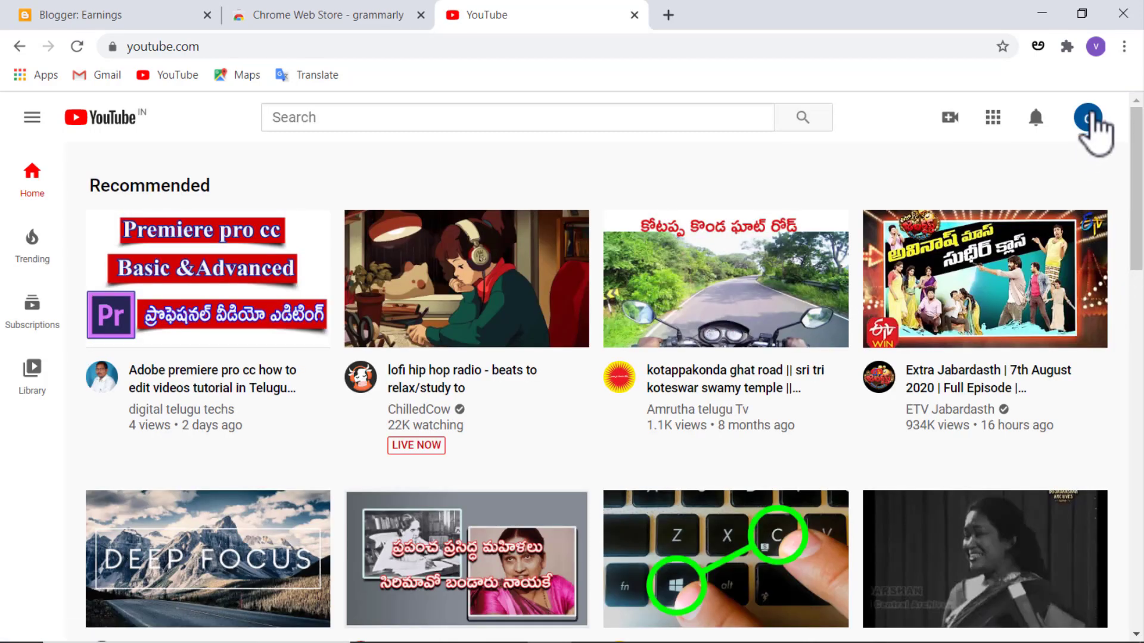
click(1088, 118)
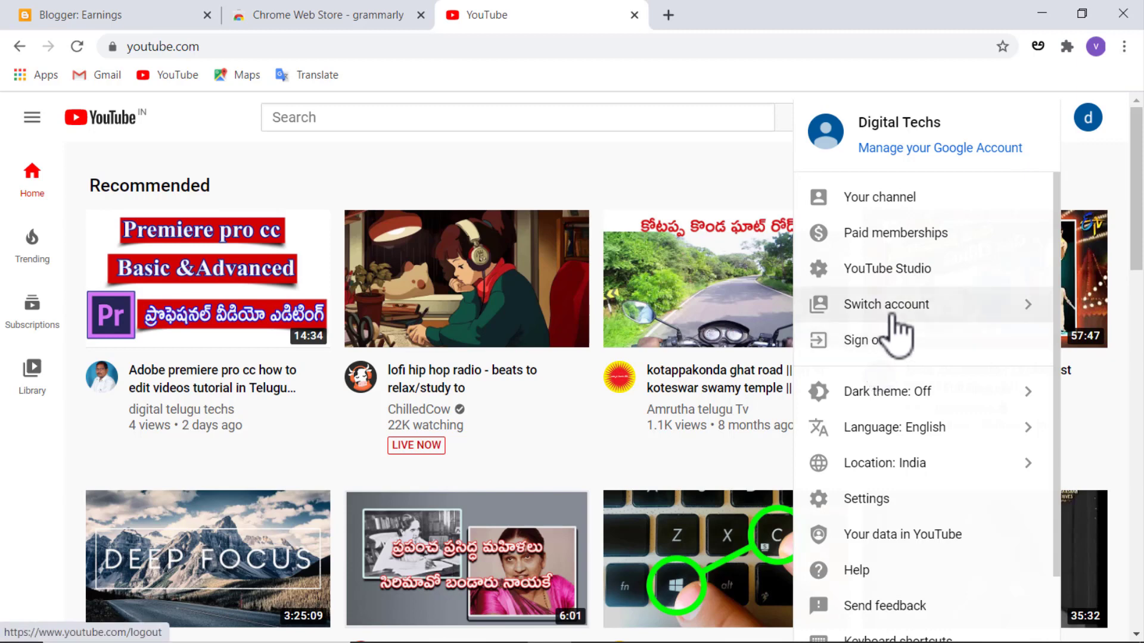
click(876, 197)
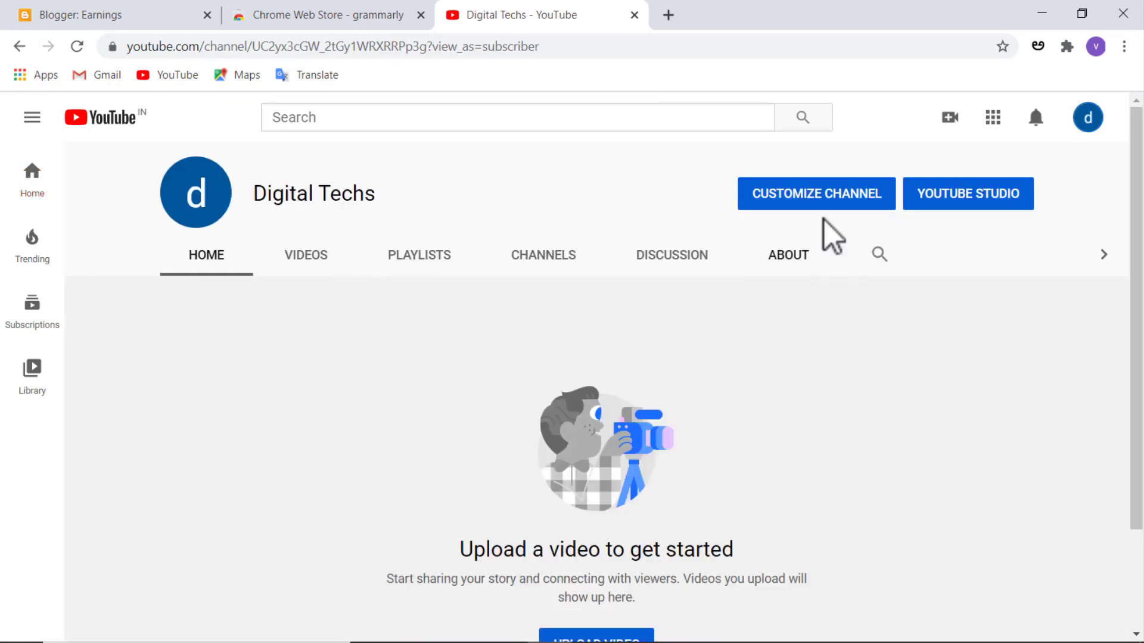
click(804, 189)
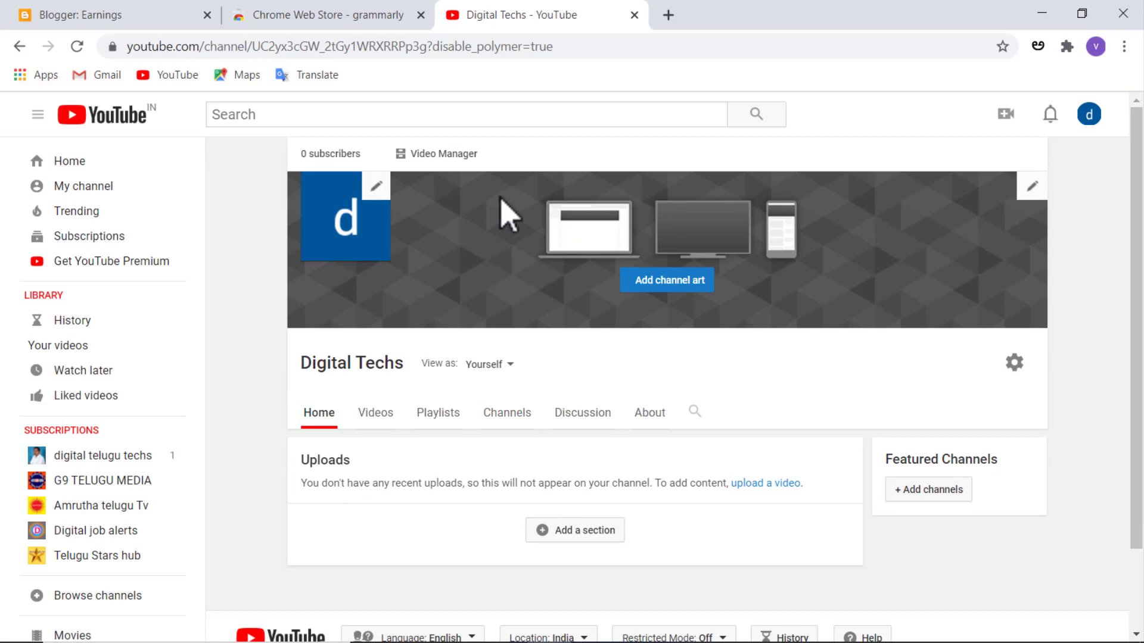
click(450, 150)
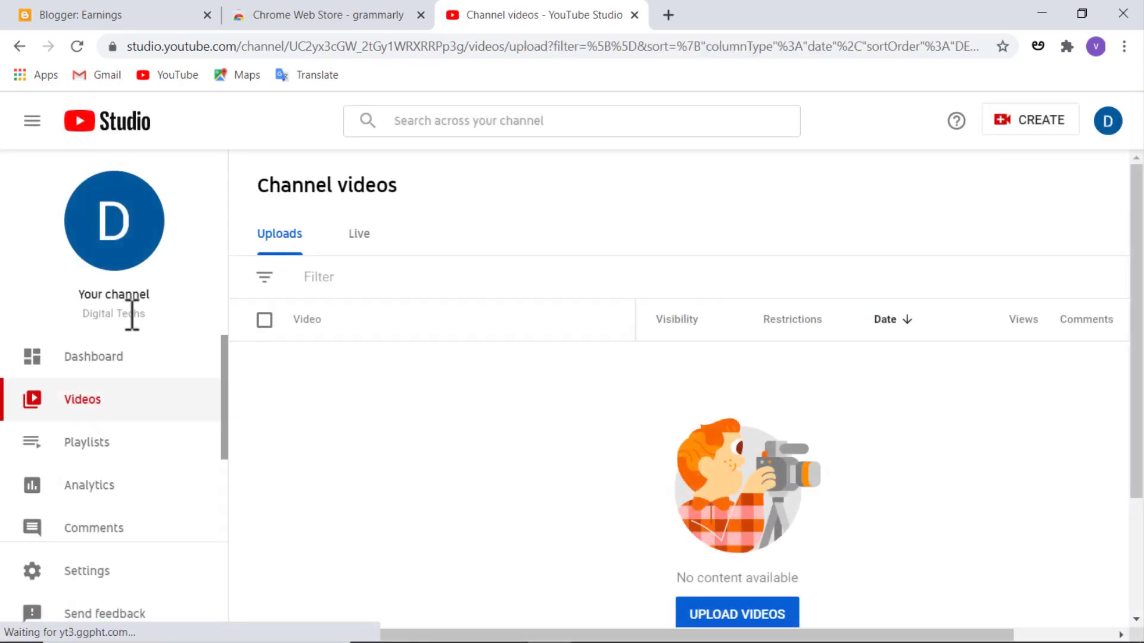
Open the channel's basic info settings in YouTube Studio and place the cursor in the Keywords field
scroll(119, 345, down, 2)
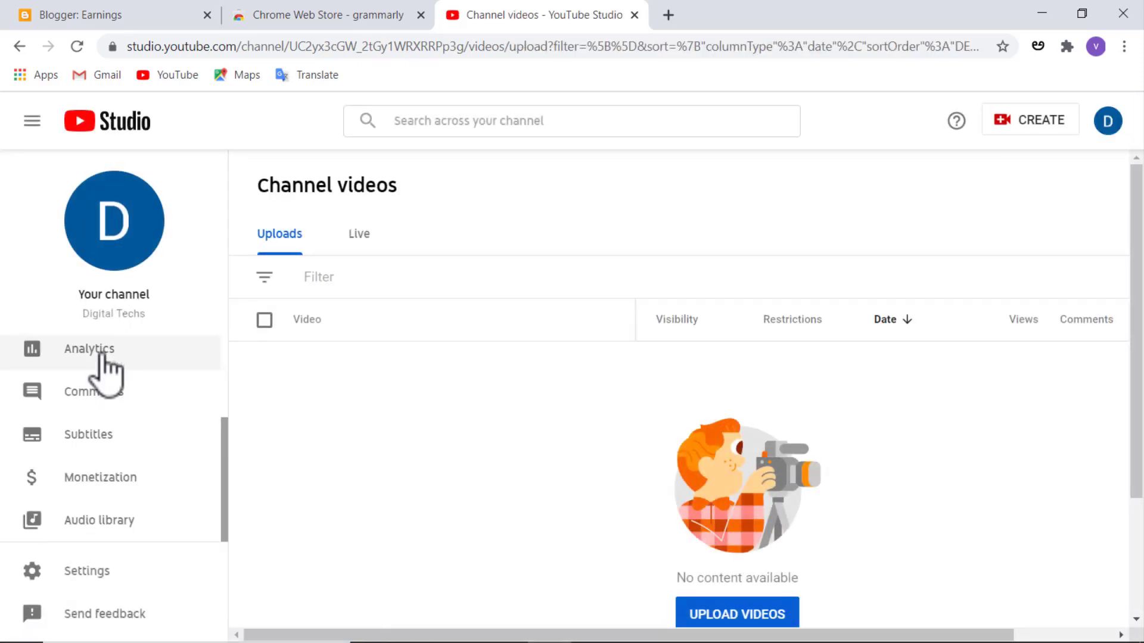
click(101, 572)
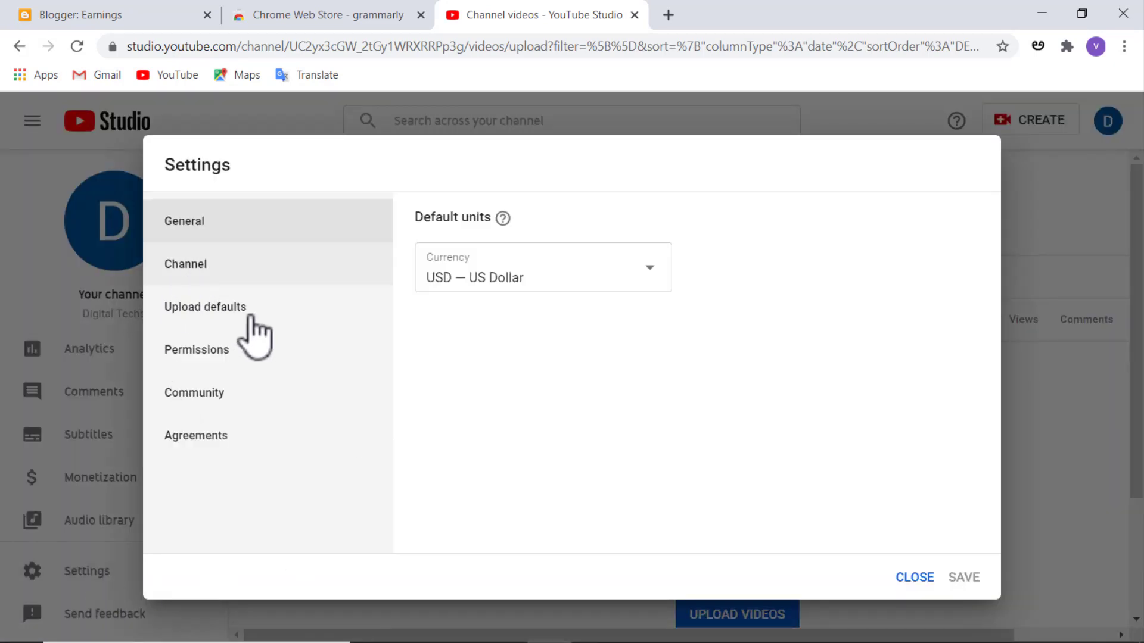
key(Return)
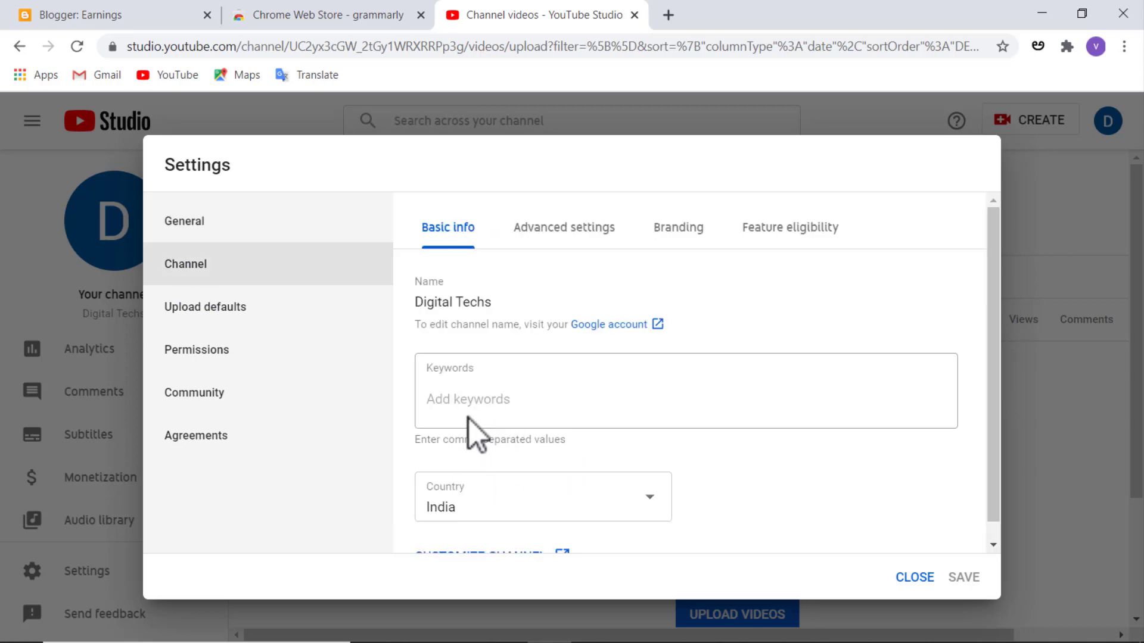
click(461, 390)
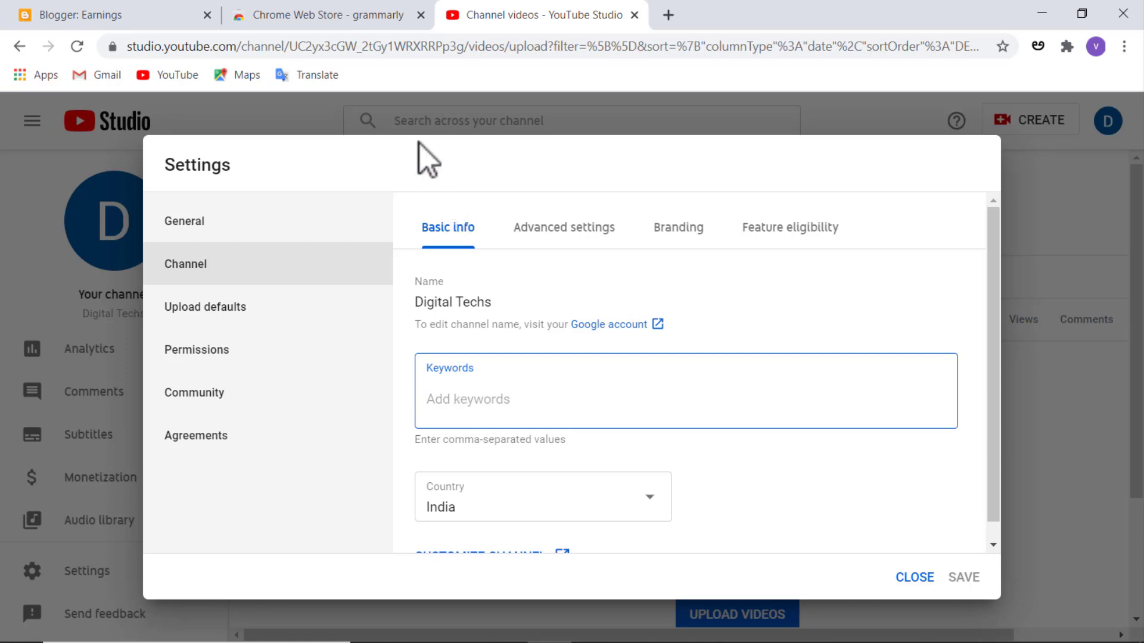
Close the Chrome Web Store tab and pin the Grammarly for Chrome extension to the browser toolbar
click(422, 17)
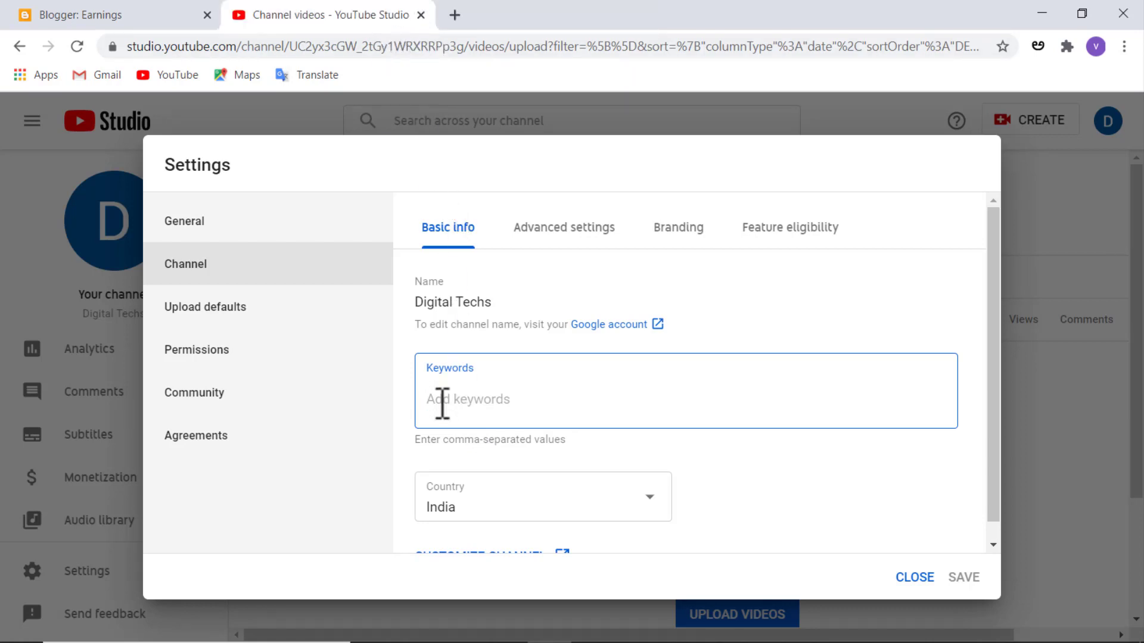
click(1068, 47)
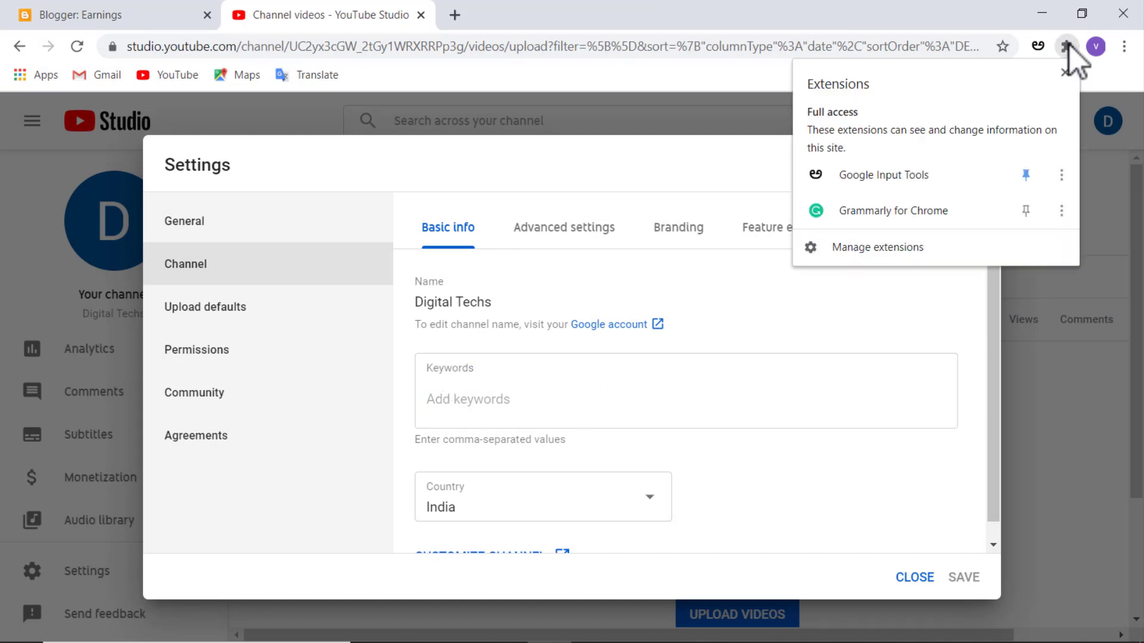
click(1029, 212)
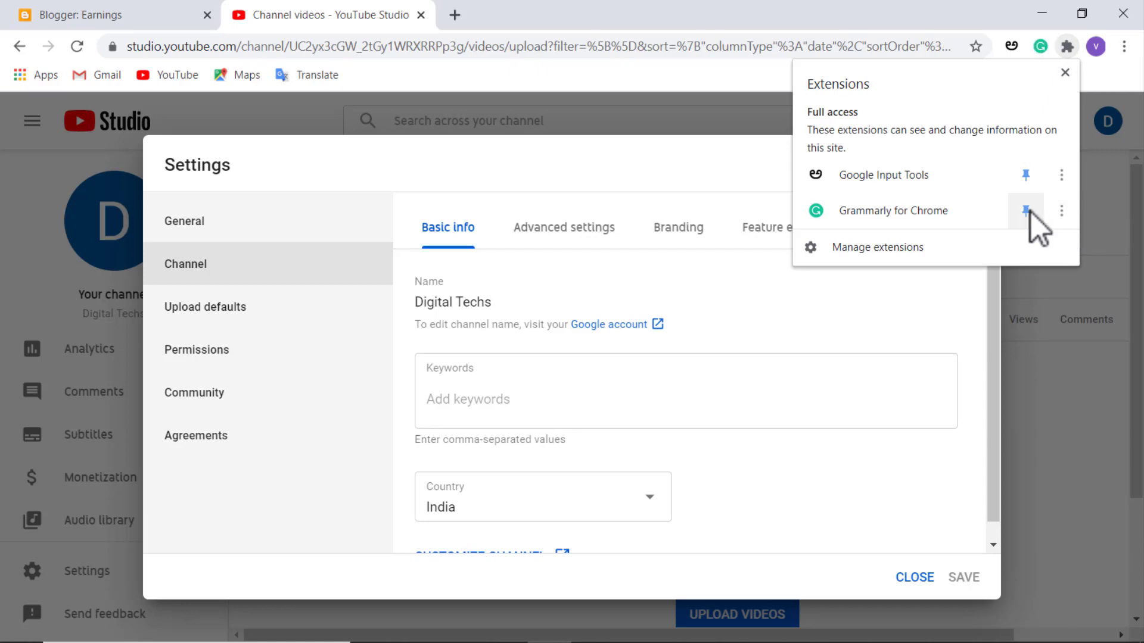
click(1068, 47)
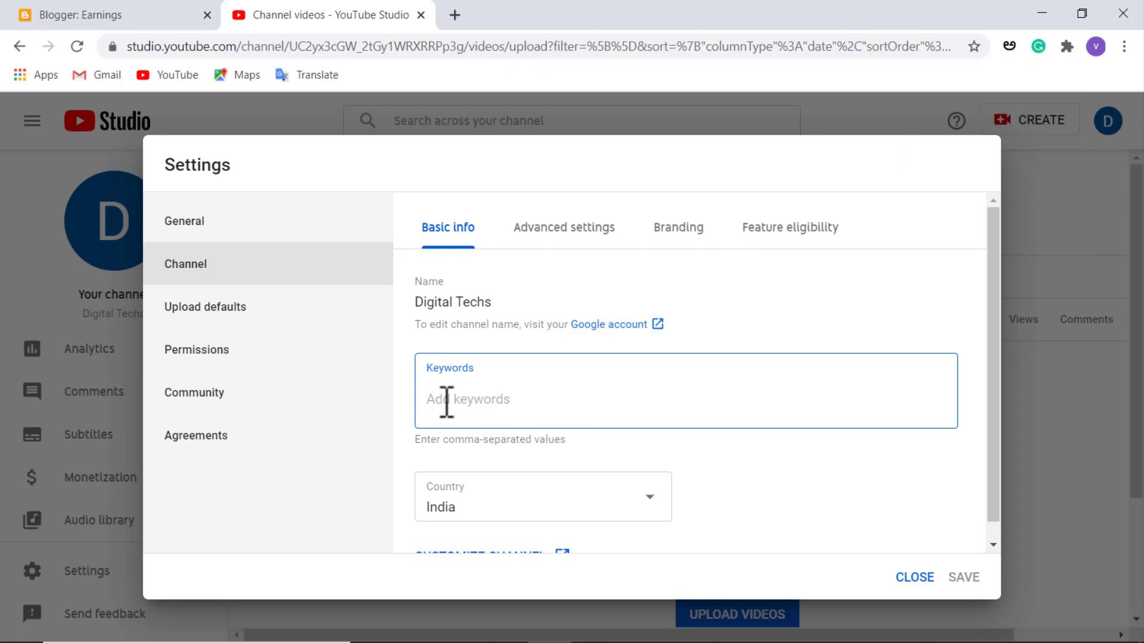
Enter "Adobe premiere pro cc telugu tutorials" as the channel keywords and correct "telugu" to the spelling suggestion "Telugu"
text(Add)
text(be)
text( premiere)
text( pro cc )
text(telug)
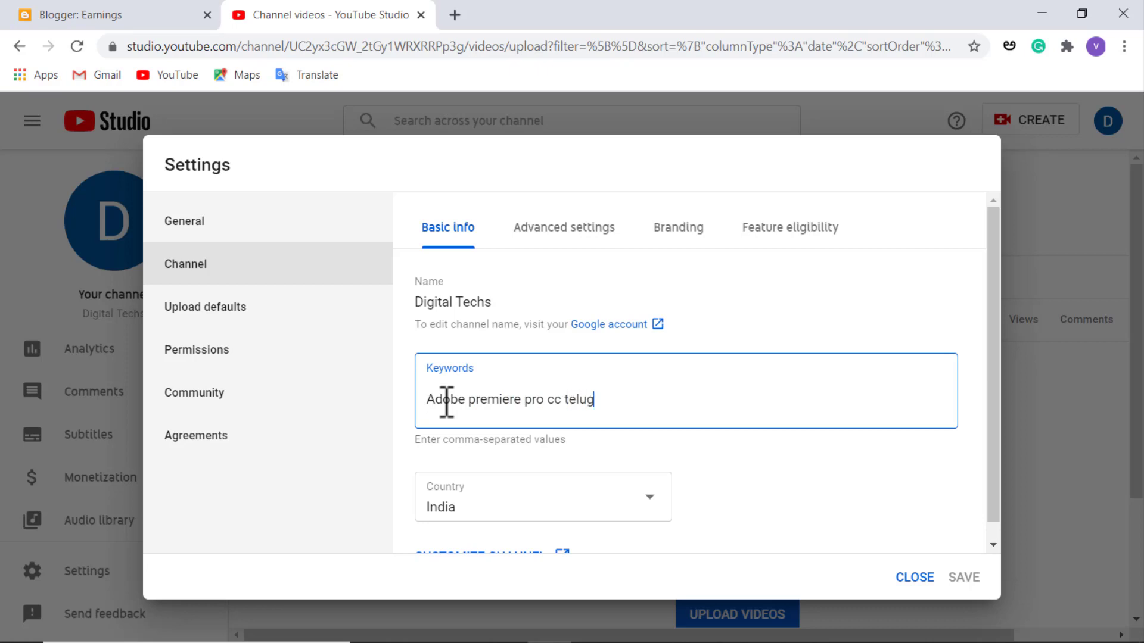
text(u tutorials)
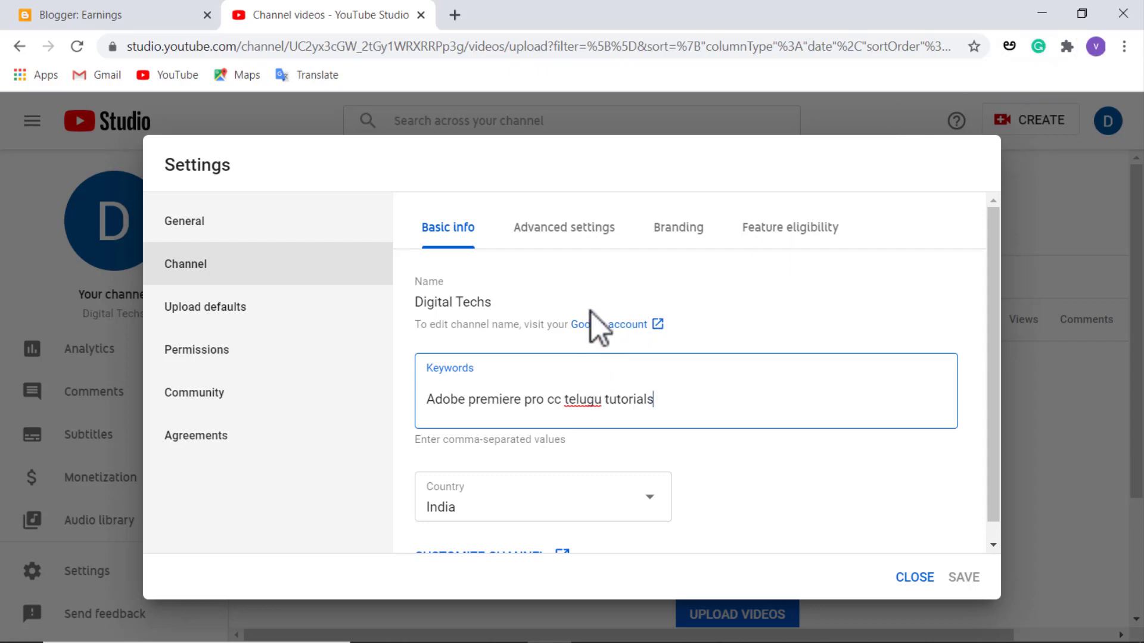
right_click(585, 402)
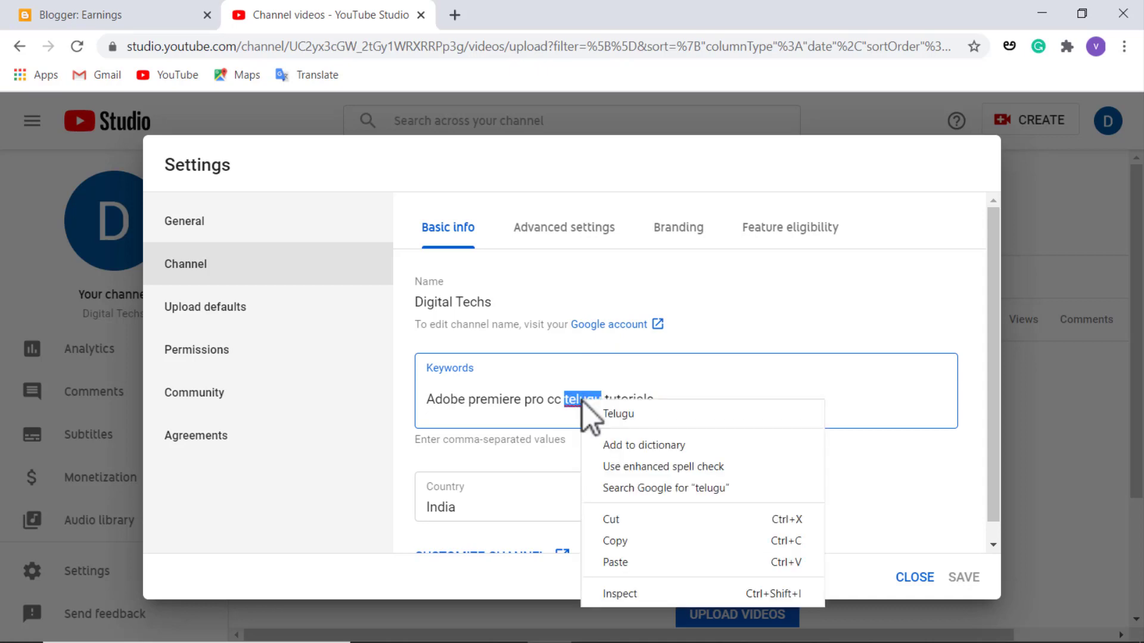
click(618, 409)
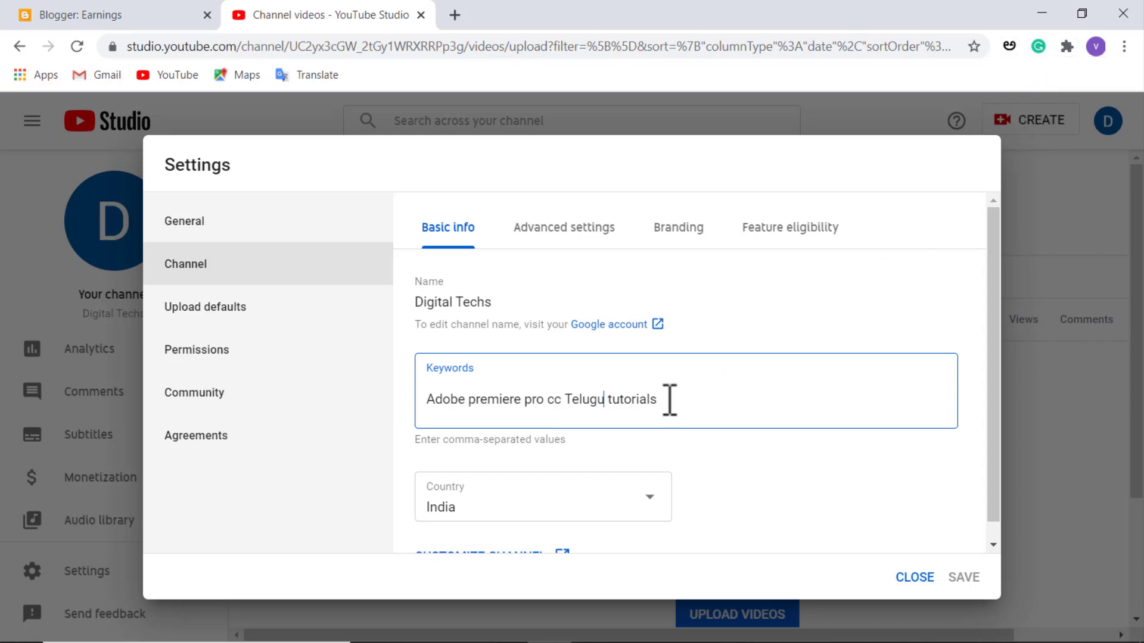
Close the channel settings, discarding the keyword changes, and close the YouTube Studio tab
drag(652, 400, 432, 397)
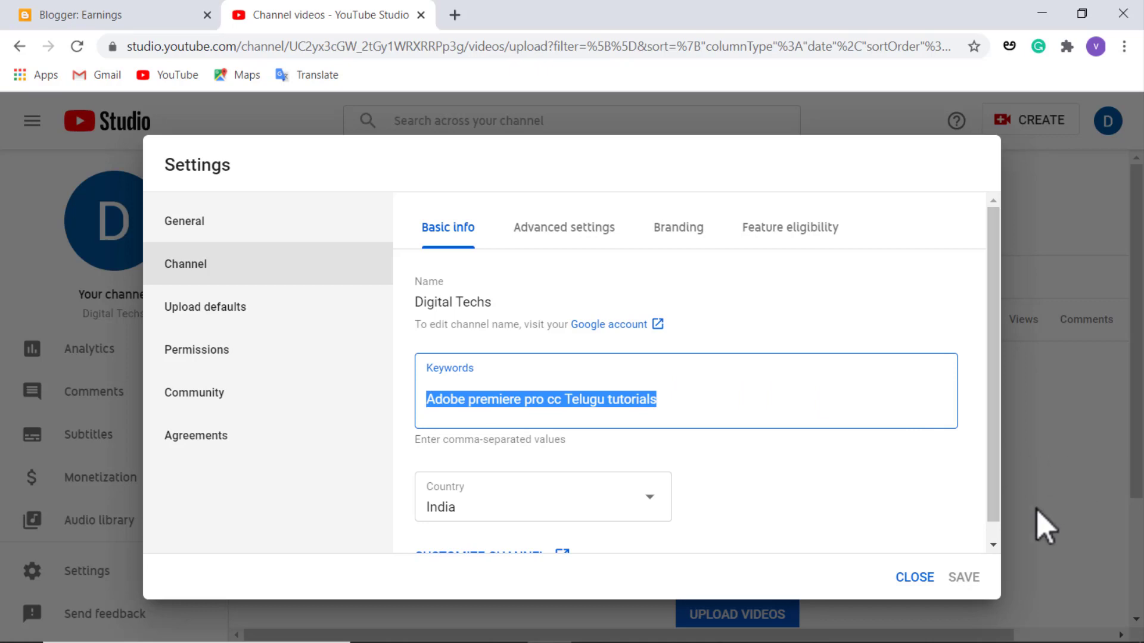
click(914, 576)
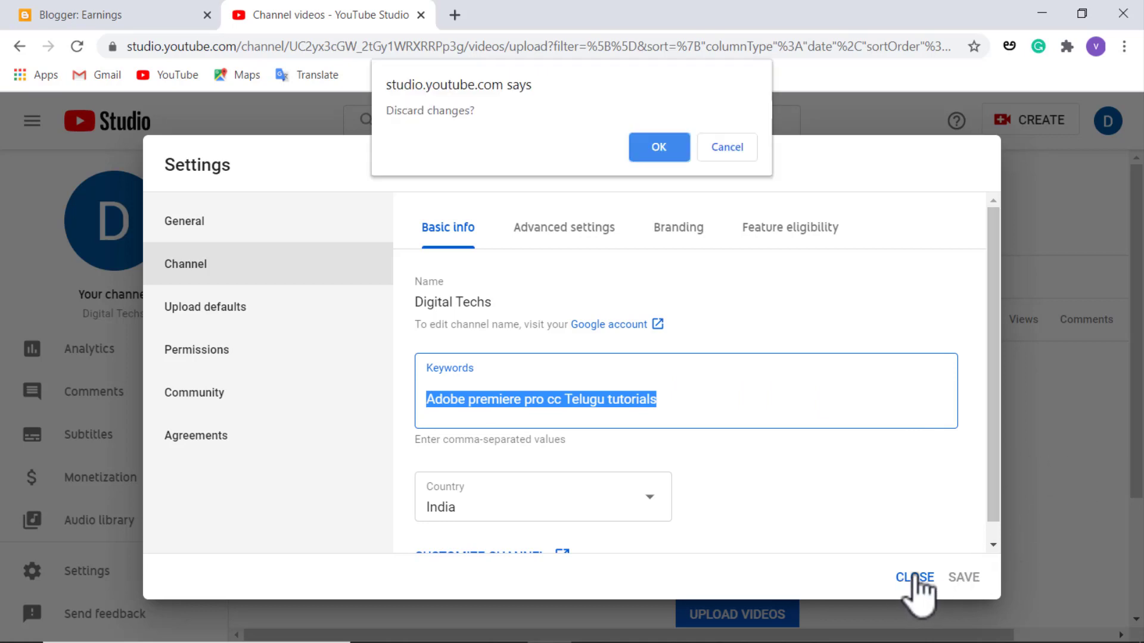
click(667, 149)
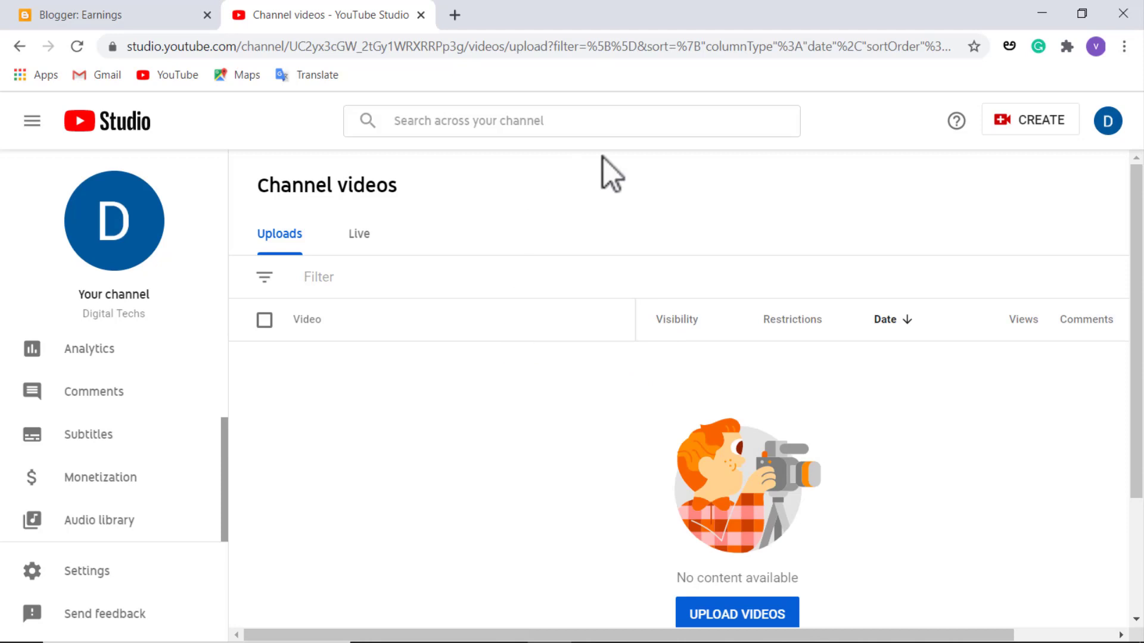
click(421, 15)
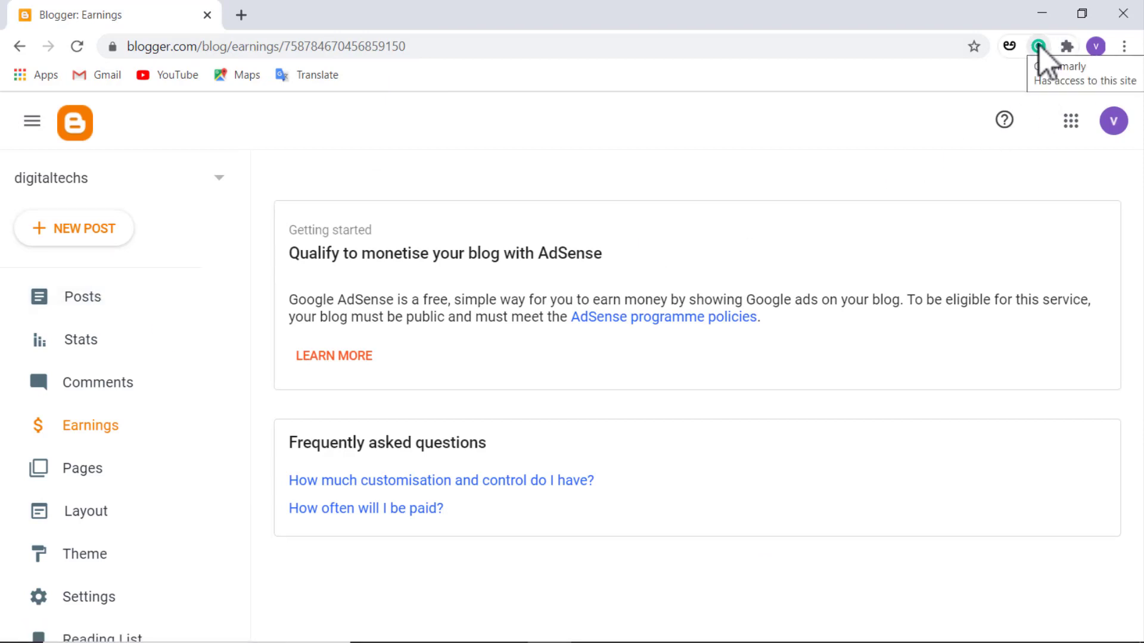
Search Google for "google web store" in a new tab and open the Chrome Web Store from the results
click(241, 15)
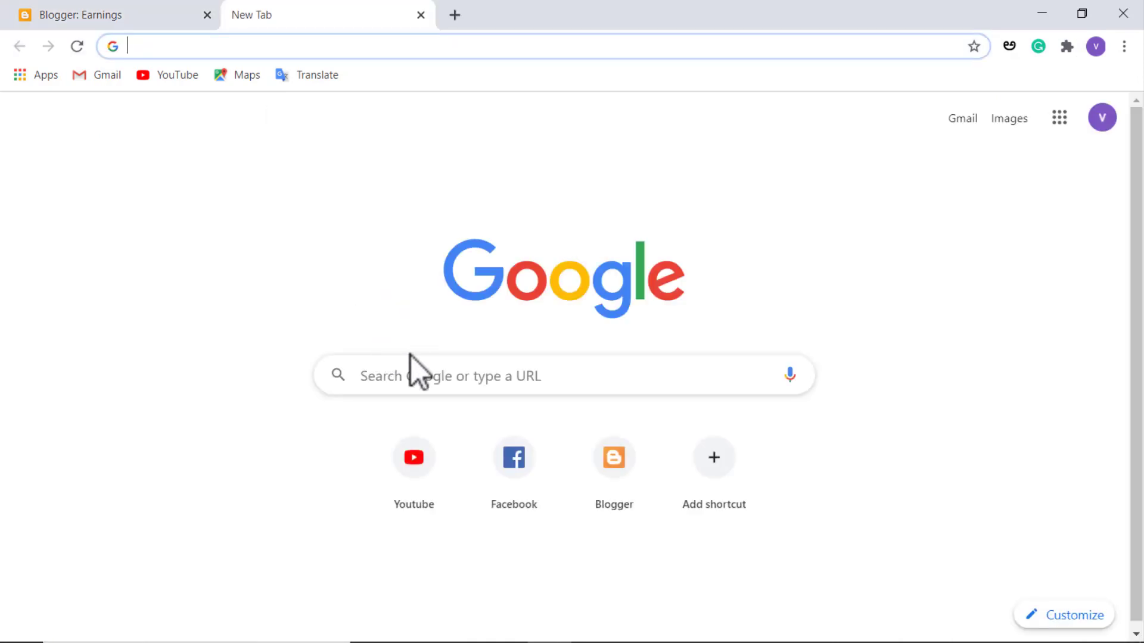
click(408, 374)
text(gog)
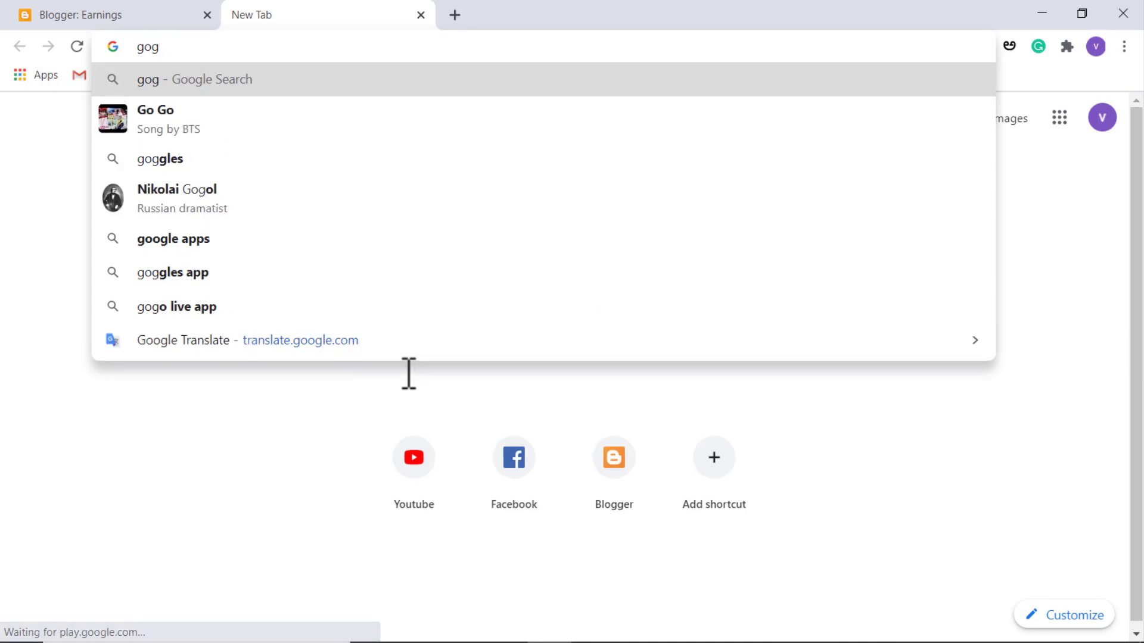
key(BackSpace)
text(ogle )
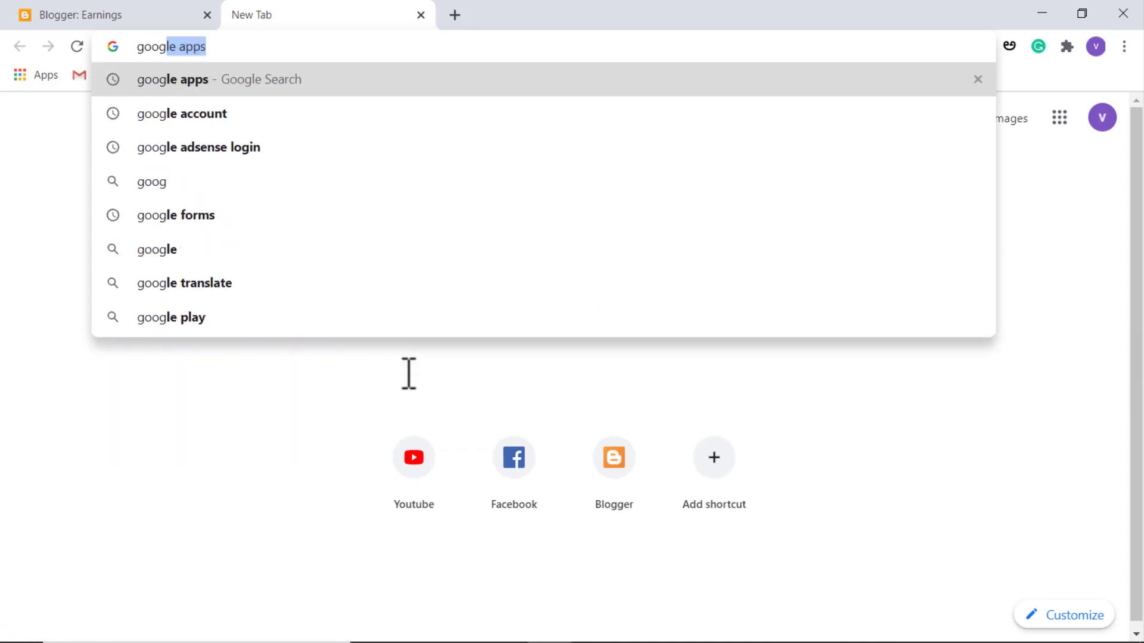
text(web)
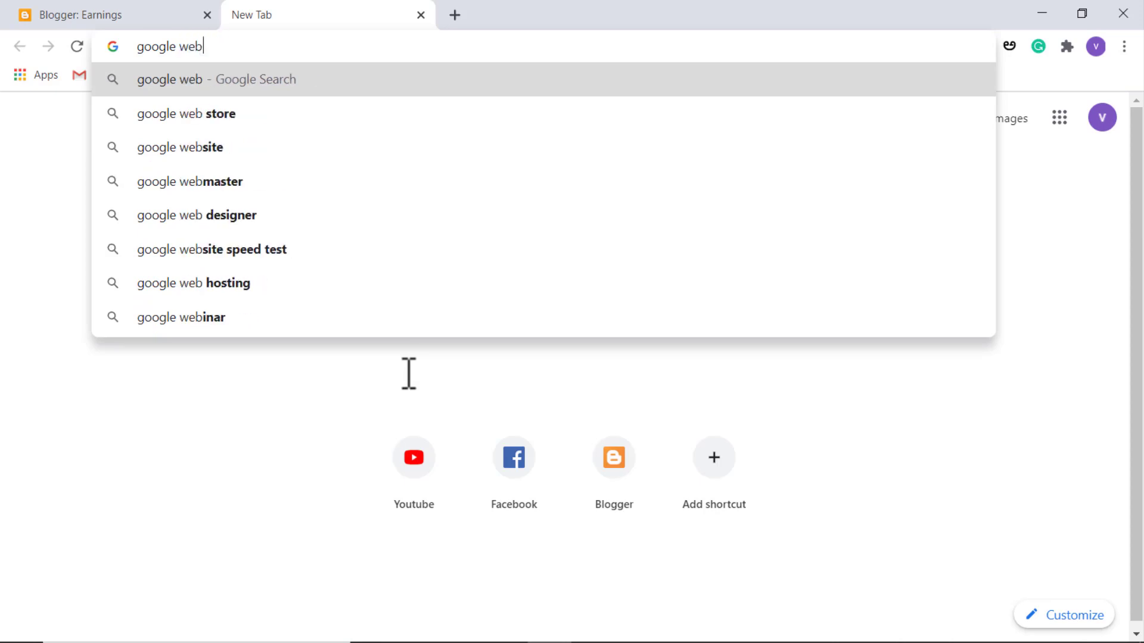
click(221, 114)
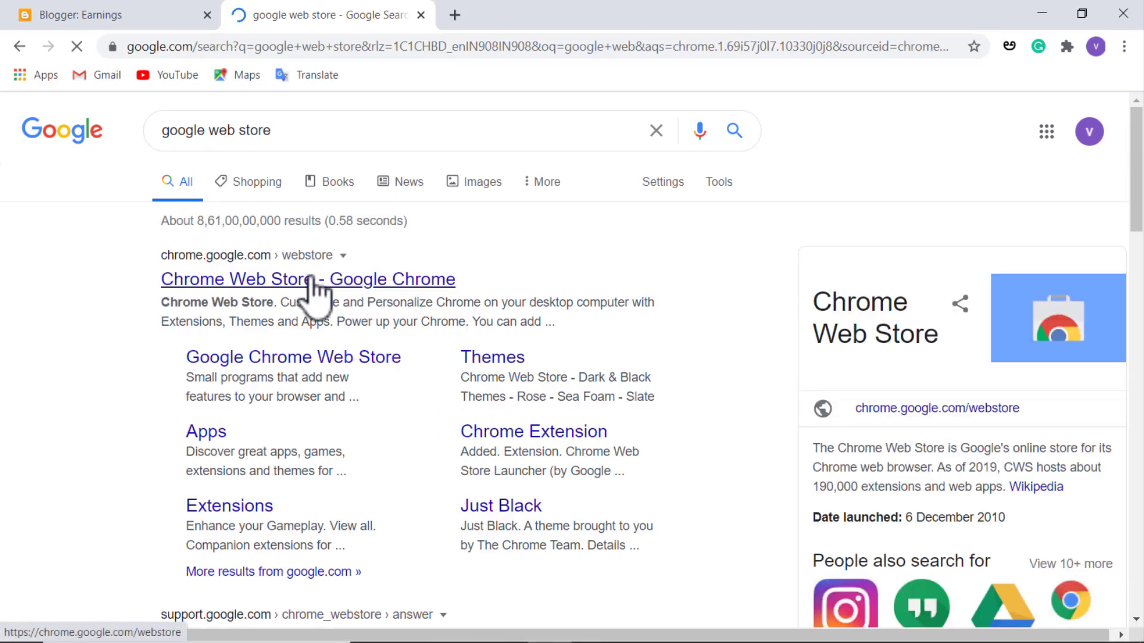
click(274, 279)
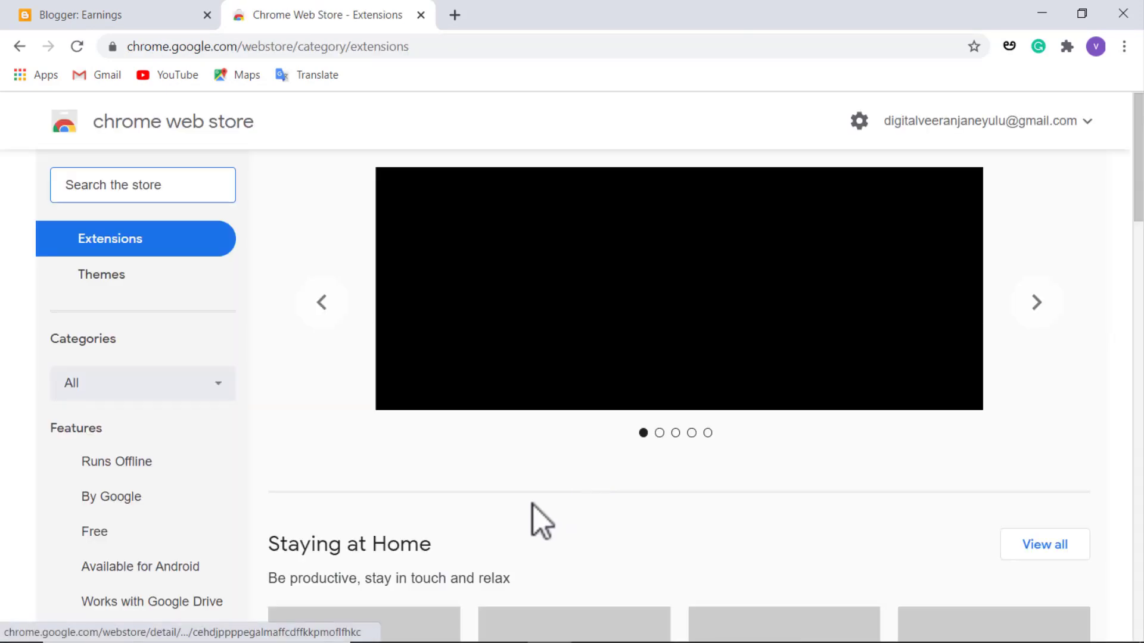
Browse the extension categories on the Chrome Web Store's Extensions page, from Staying at Home to Chat with Chrome
scroll(707, 434, down, 3)
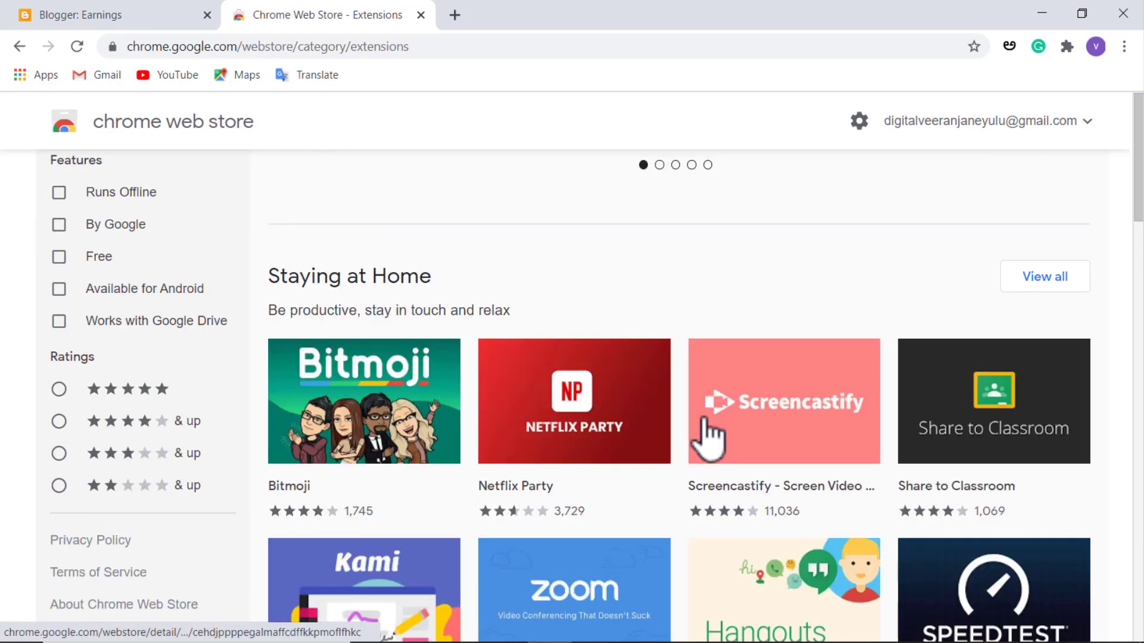
scroll(697, 430, down, 3)
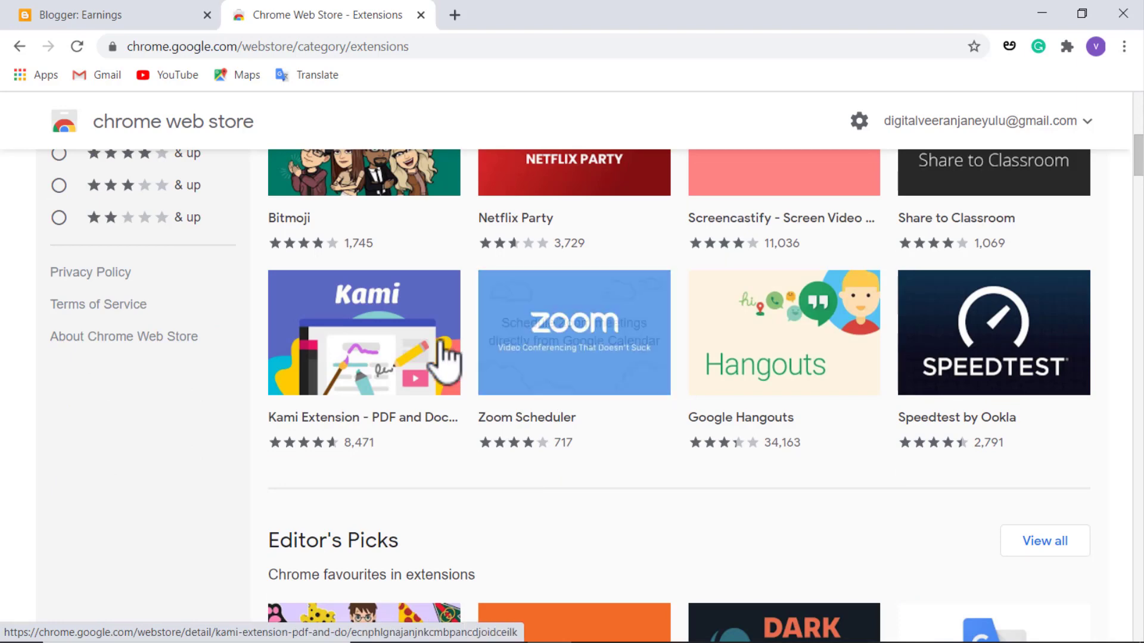
scroll(506, 306, up, 3)
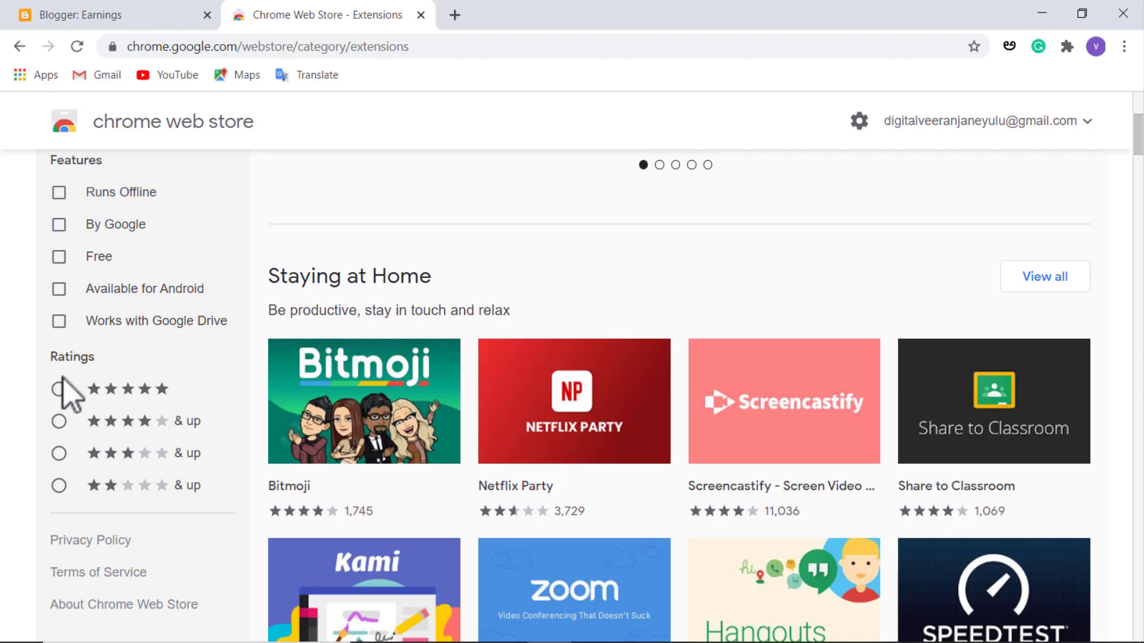
scroll(453, 360, down, 5)
scroll(556, 377, down, 20)
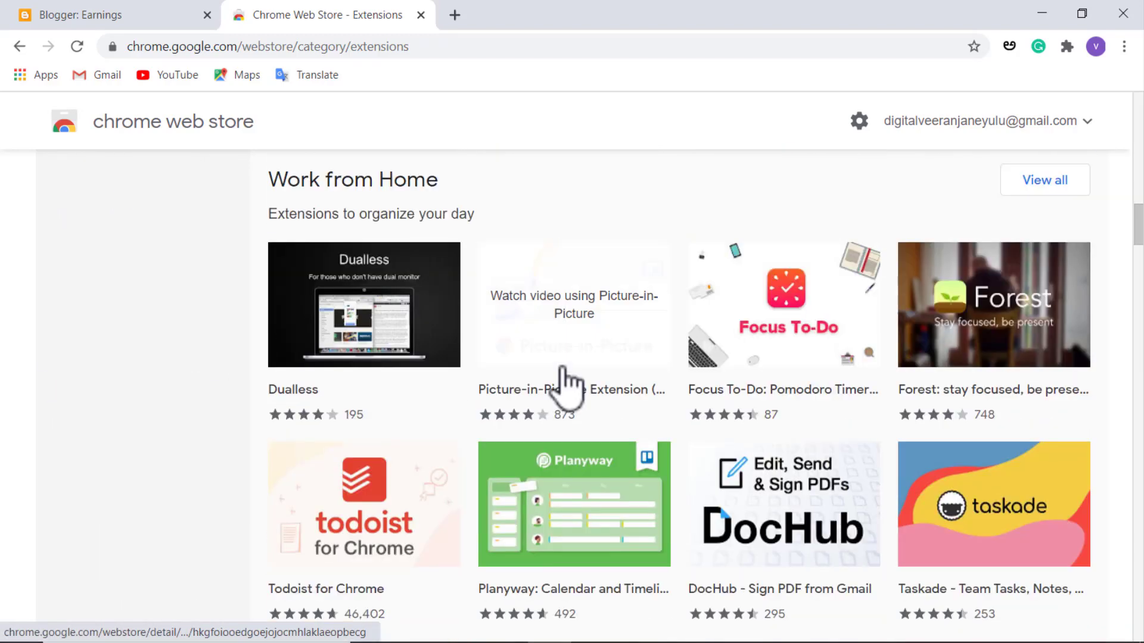
scroll(567, 384, down, 9)
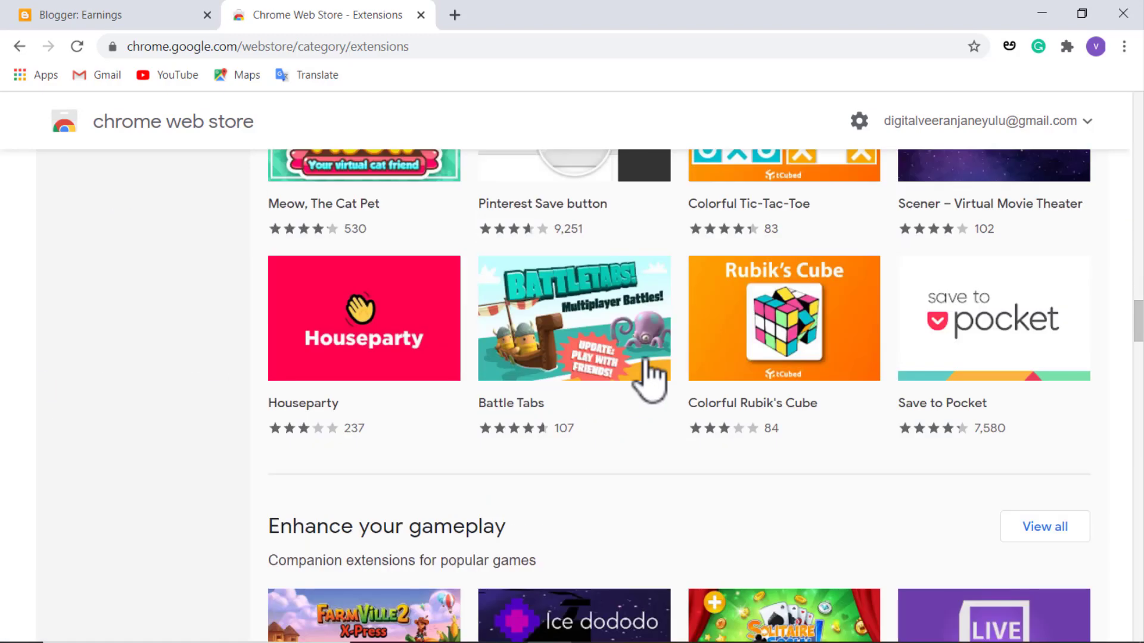
scroll(446, 383, down, 18)
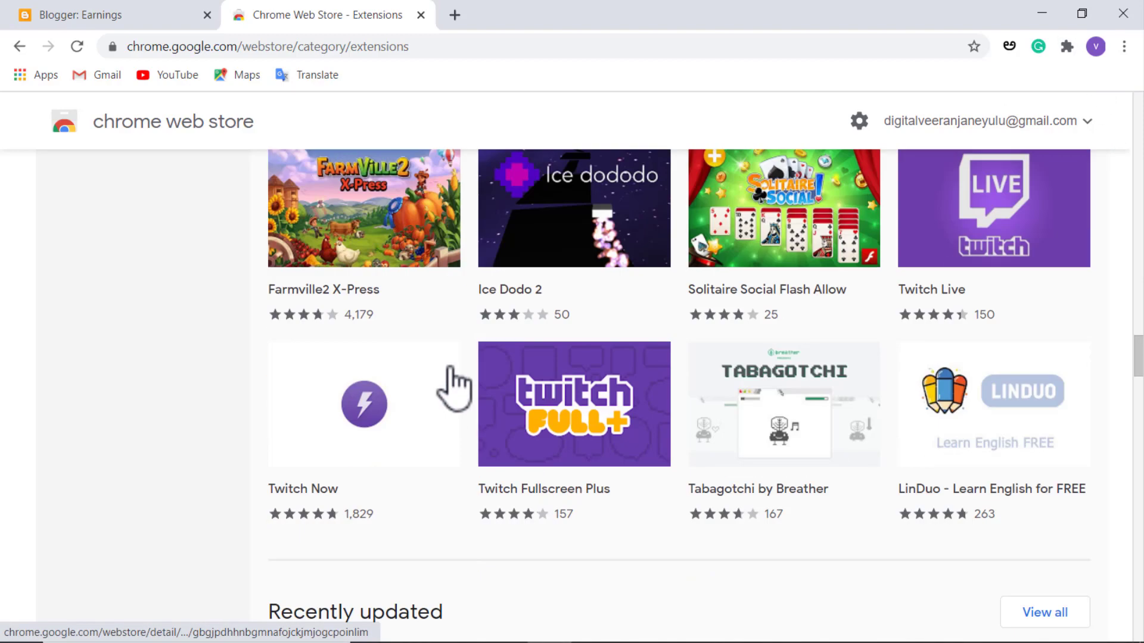
scroll(467, 421, down, 5)
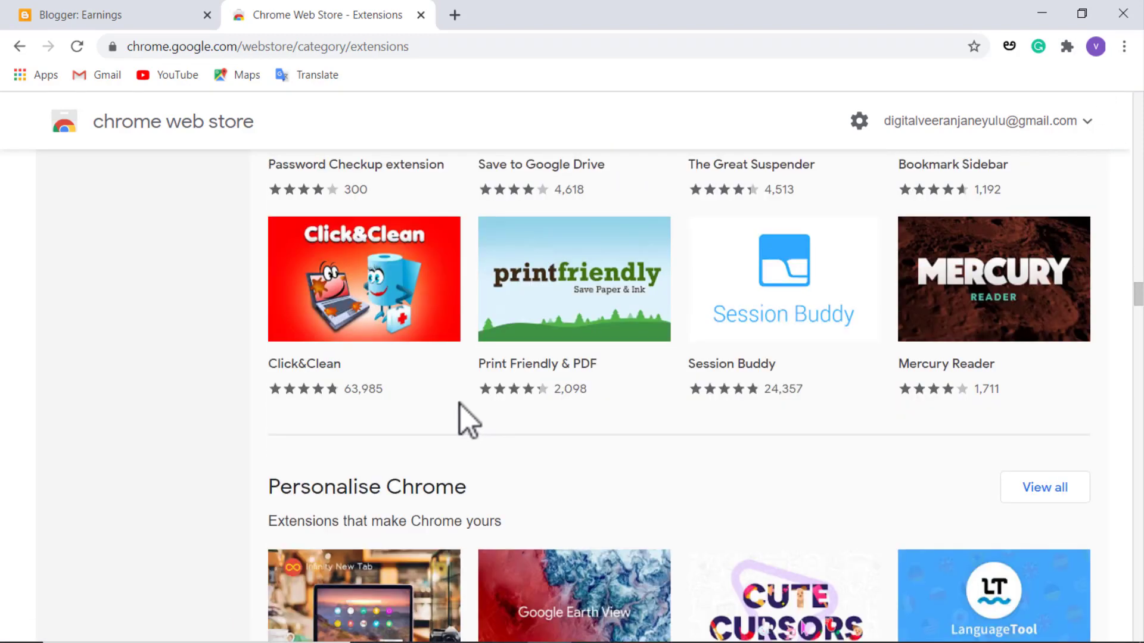
scroll(464, 408, down, 5)
scroll(463, 405, down, 11)
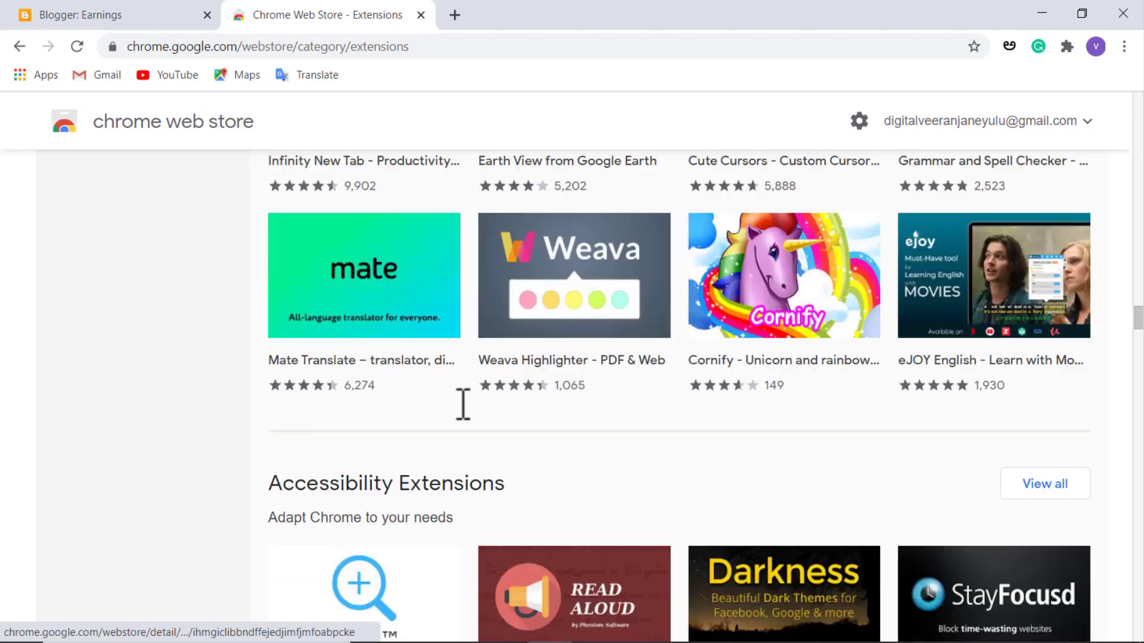
scroll(462, 411, down, 5)
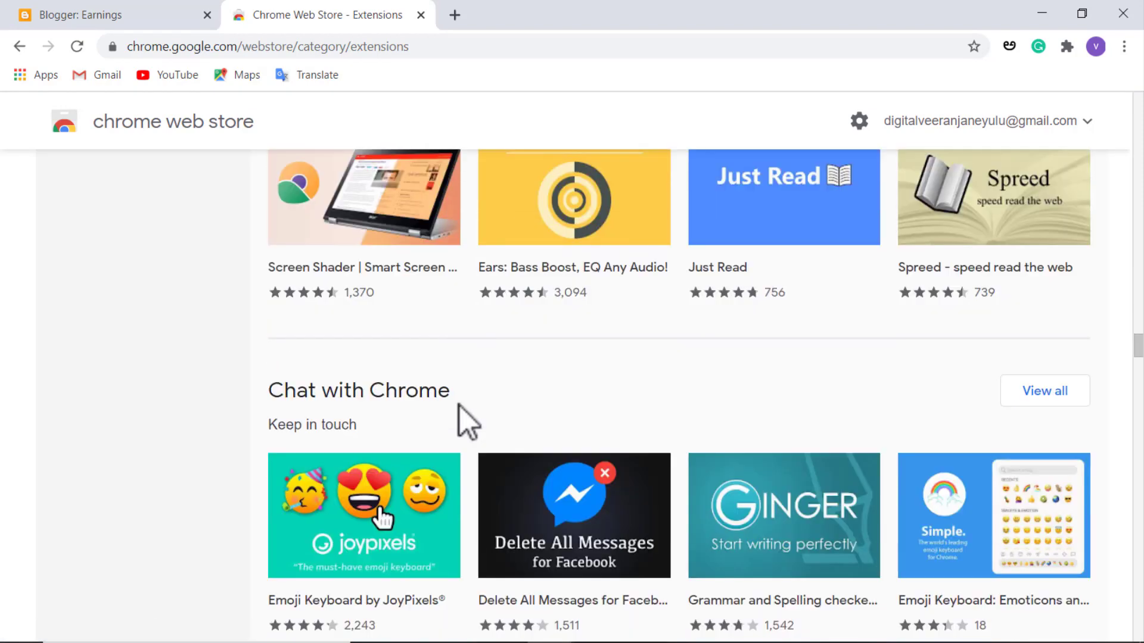